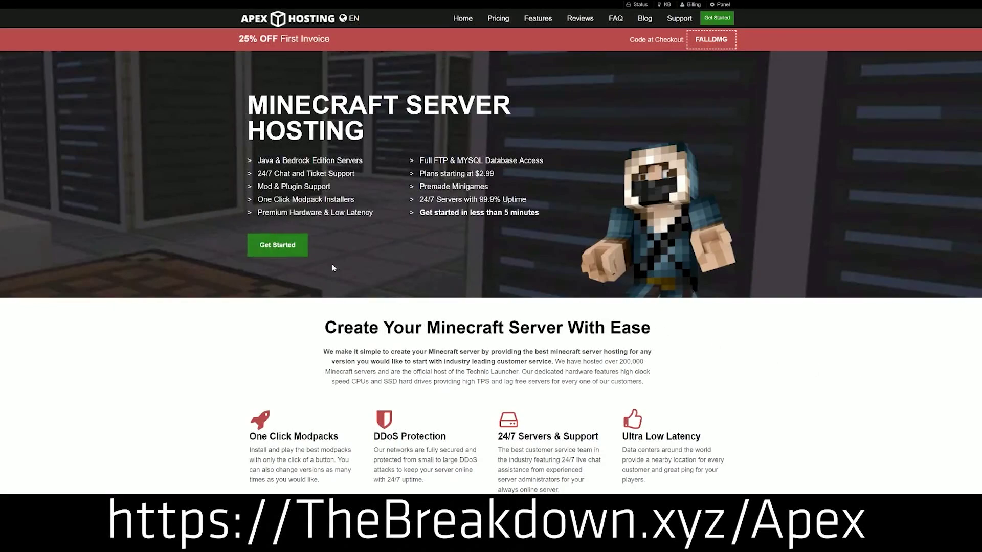
Step: Review the feature list on the Apex Hosting home page, including 24/7 Servers & Support and Automated Backups
{"action": "scroll", "coordinate": [387, 308], "scroll_direction": "down", "scroll_amount": 2}
{"action": "scroll", "coordinate": [278, 156], "scroll_direction": "down", "scroll_amount": 3}
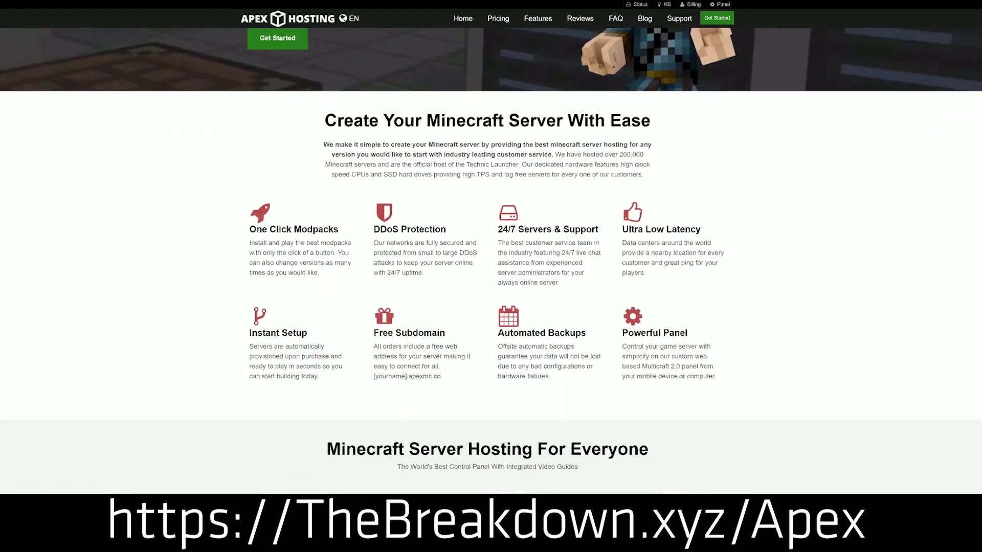
{"action": "left_click_drag", "start_coordinate": [249, 229], "coordinate": [600, 233]}
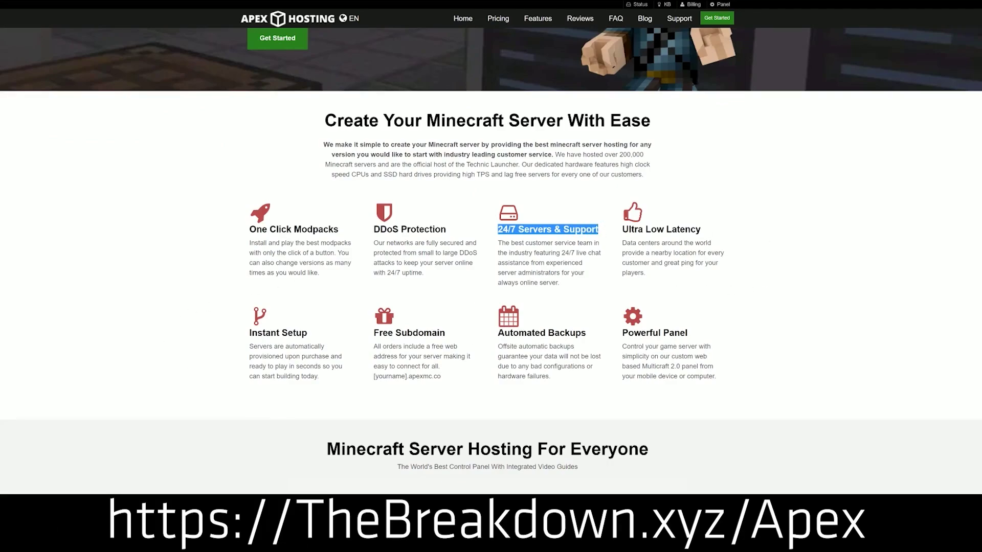
{"action": "left_click_drag", "start_coordinate": [497, 333], "coordinate": [603, 381]}
{"action": "left_click", "coordinate": [456, 337]}
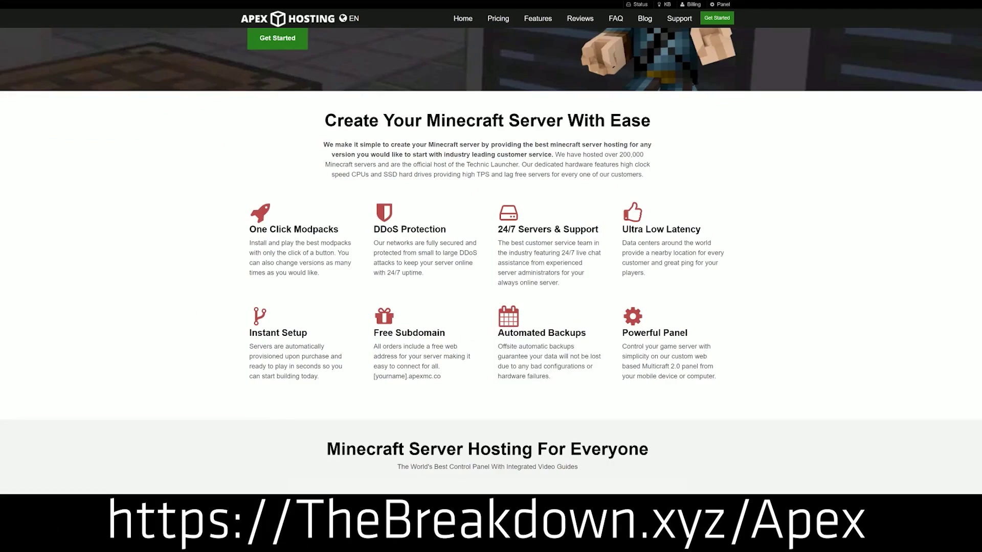
{"action": "left_click_drag", "start_coordinate": [326, 379], "coordinate": [250, 331]}
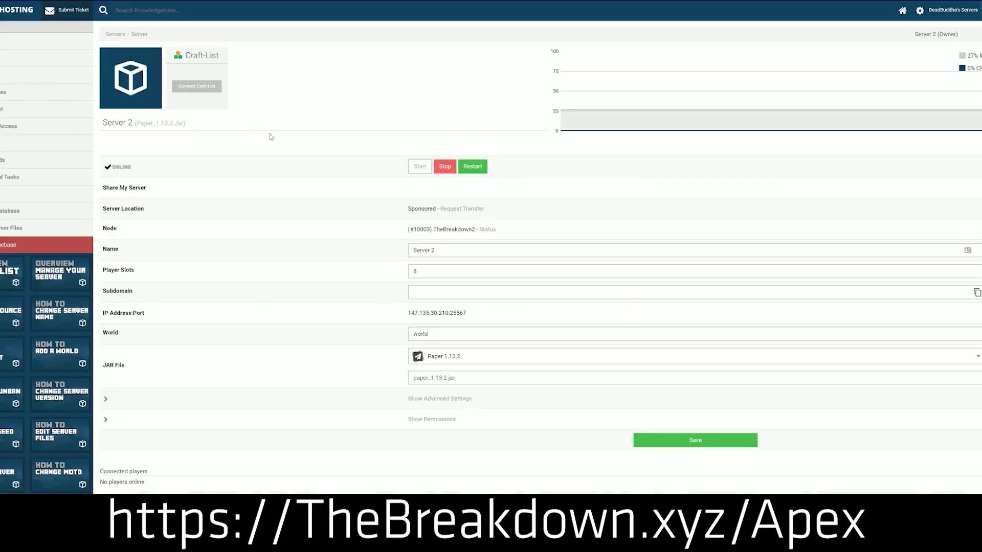
Step: Browse the Minecraft versions available as the JAR file for Server 2 in the hosting control panel
{"action": "left_click", "coordinate": [459, 362]}
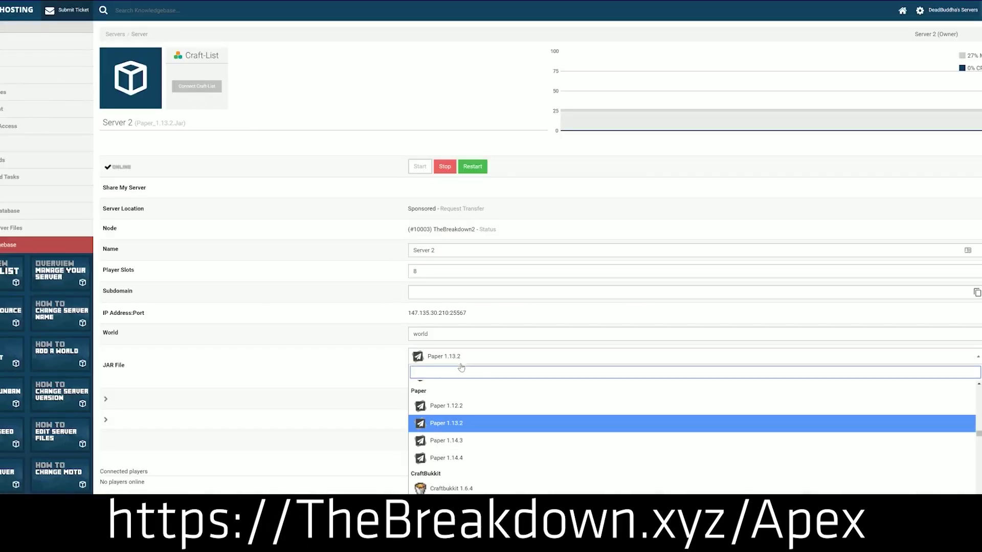
{"action": "scroll", "coordinate": [457, 443], "scroll_direction": "down", "scroll_amount": 3}
{"action": "scroll", "coordinate": [457, 435], "scroll_direction": "up", "scroll_amount": 6}
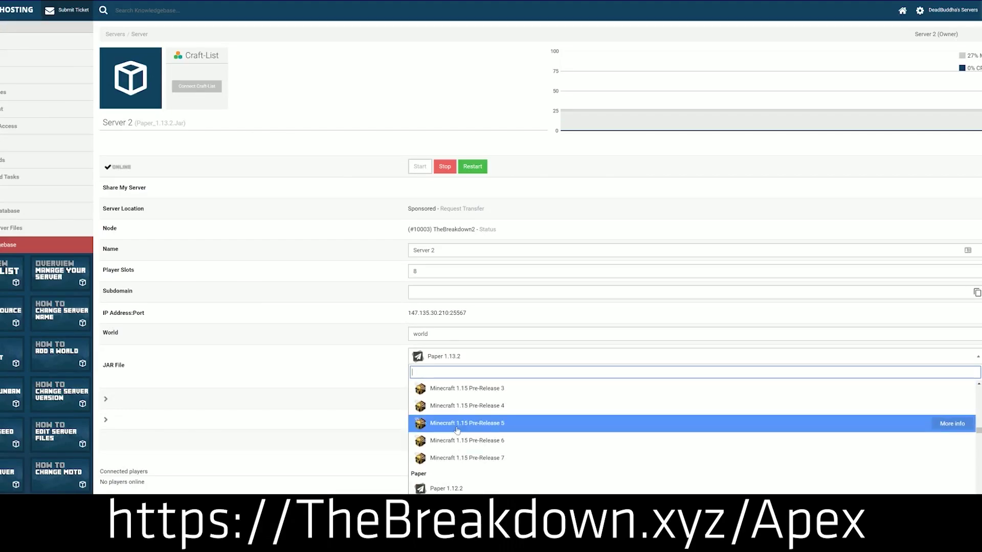
{"action": "scroll", "coordinate": [457, 431], "scroll_direction": "down", "scroll_amount": 5}
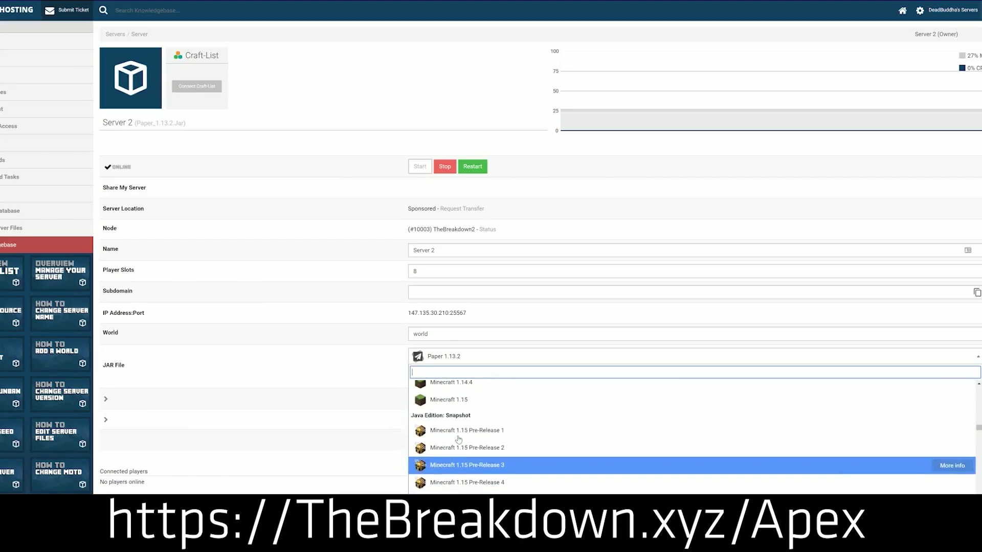
{"action": "scroll", "coordinate": [458, 432], "scroll_direction": "up", "scroll_amount": 3}
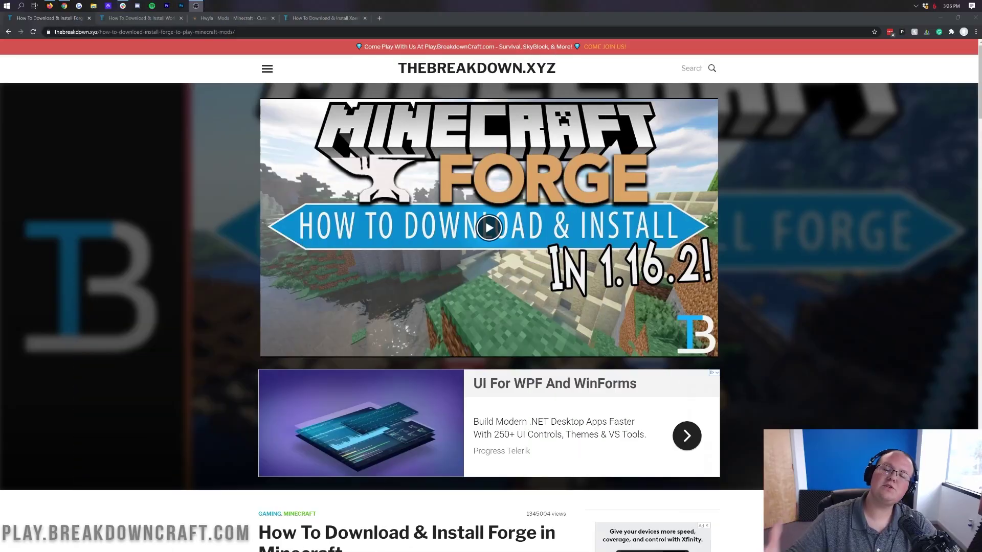
Step: Open WorldEdit's CurseForge page through the download link in the World Edit single player article
{"action": "left_click", "coordinate": [750, 284]}
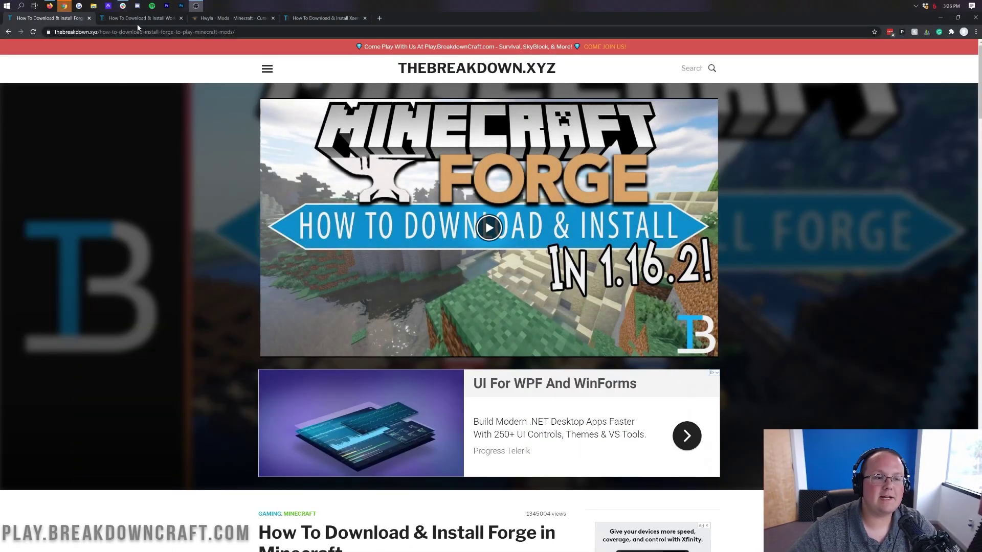
{"action": "left_click", "coordinate": [136, 20]}
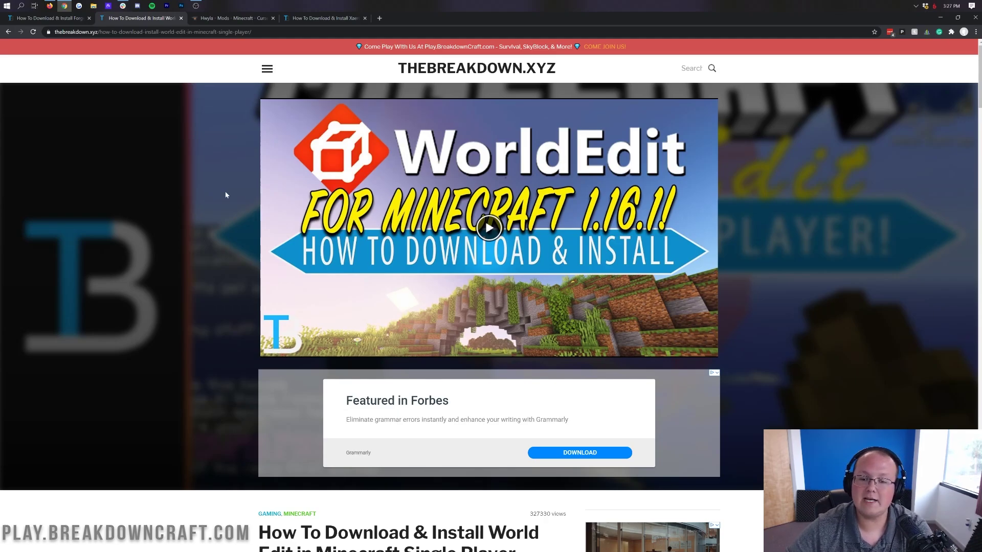
{"action": "scroll", "coordinate": [245, 230], "scroll_direction": "down", "scroll_amount": 1}
{"action": "scroll", "coordinate": [288, 294], "scroll_direction": "up", "scroll_amount": 1}
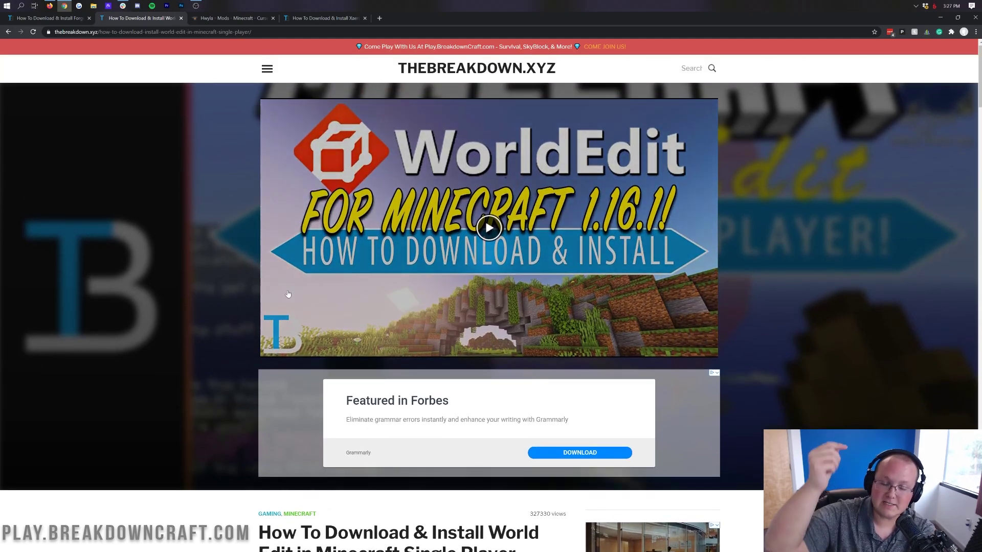
{"action": "scroll", "coordinate": [287, 294], "scroll_direction": "down", "scroll_amount": 6}
{"action": "scroll", "coordinate": [409, 299], "scroll_direction": "down", "scroll_amount": 2}
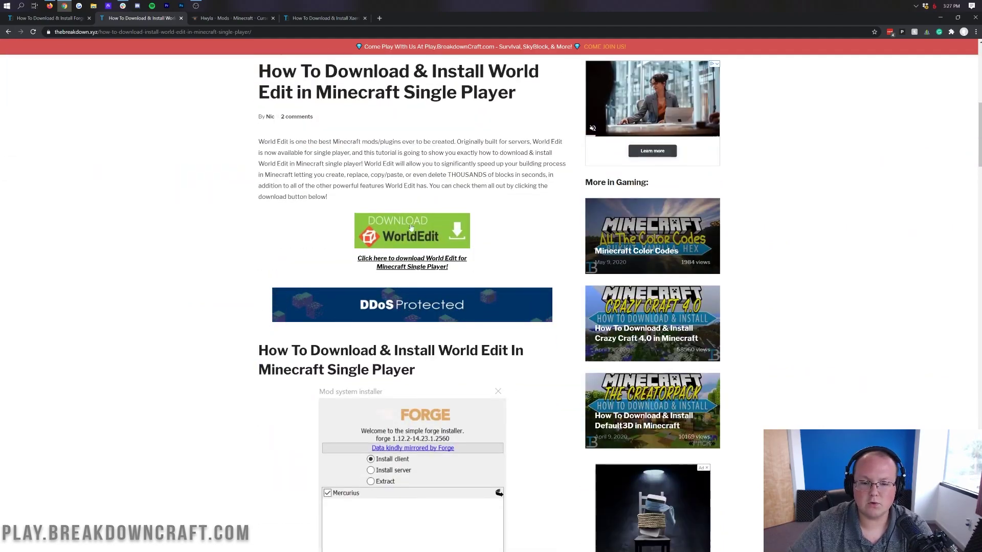
{"action": "left_click", "coordinate": [410, 299]}
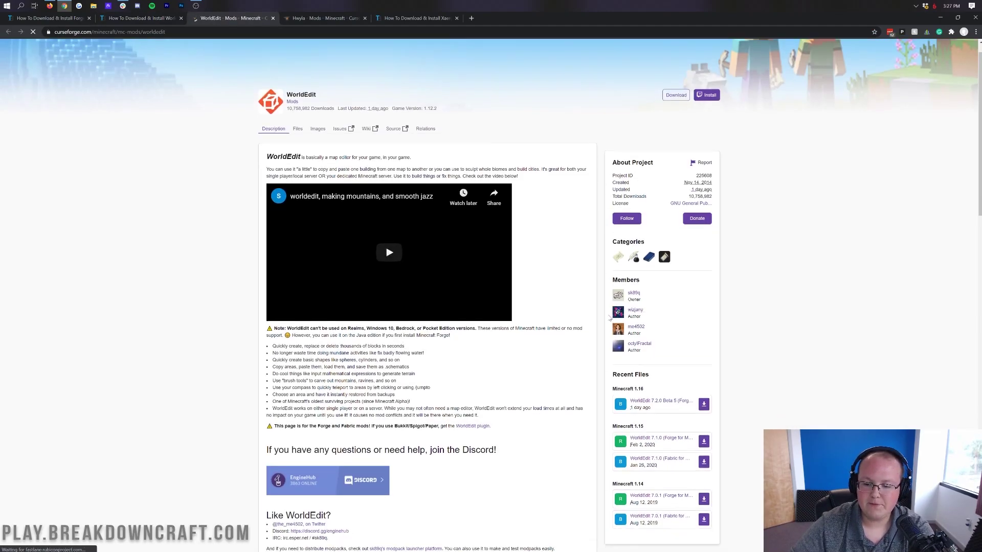
Step: Download WorldEdit 7.2.0 Beta 5 for Forge from the Minecraft 1.16 files and keep the JAR despite the warning
{"action": "scroll", "coordinate": [682, 272], "scroll_direction": "down", "scroll_amount": 4}
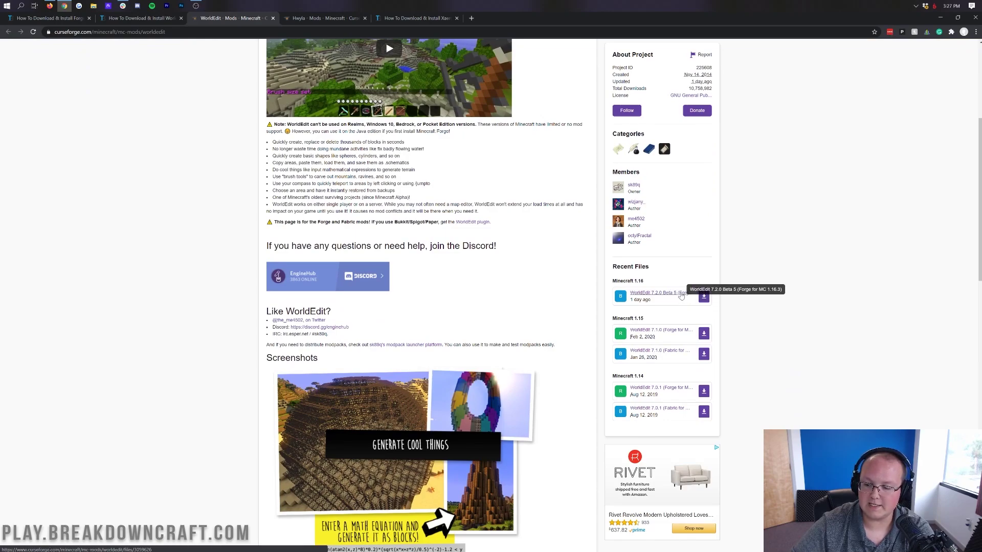
{"action": "left_click", "coordinate": [704, 298]}
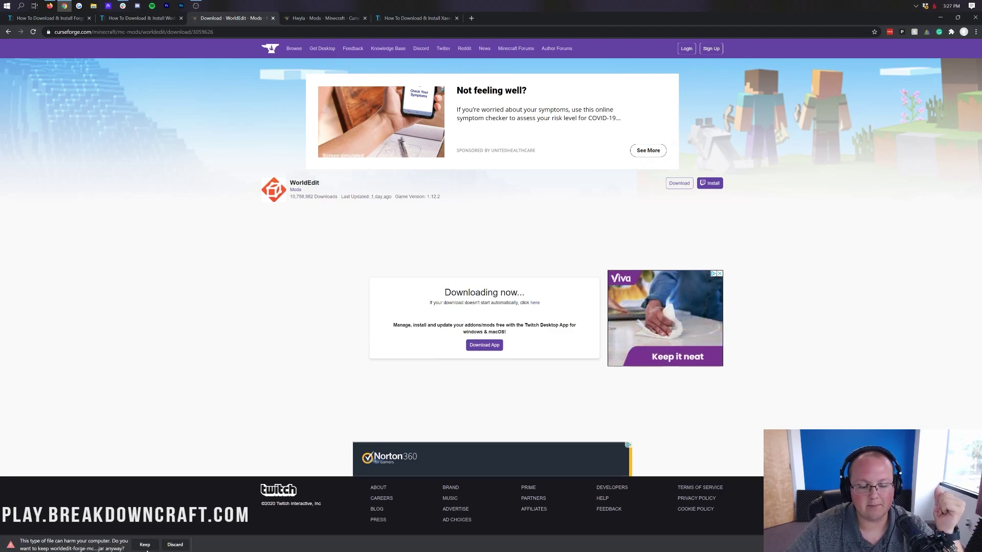
{"action": "left_click", "coordinate": [144, 545]}
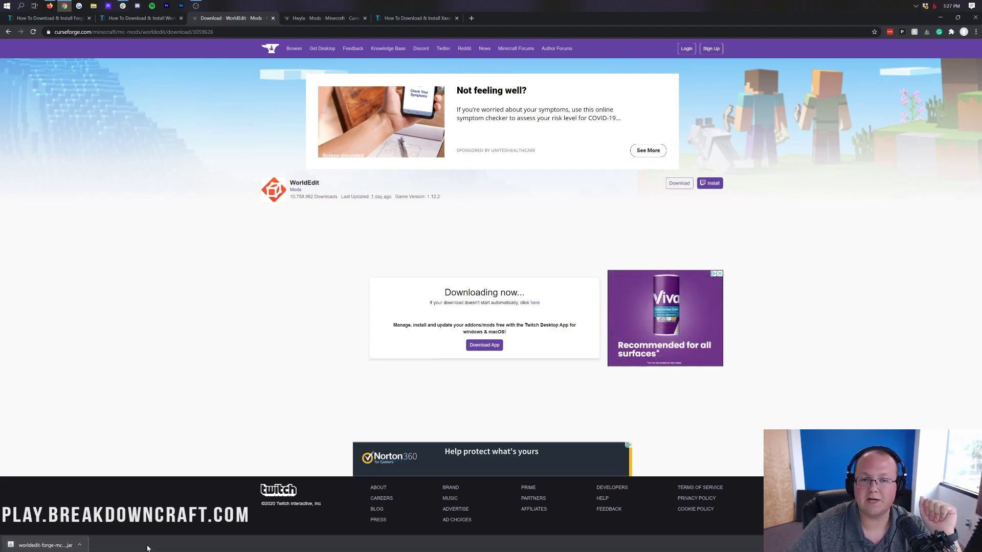
Step: Download the Minecraft 1.16 Fabric file of Hwyla from its open CurseForge page and keep the JAR
{"action": "left_click", "coordinate": [324, 19]}
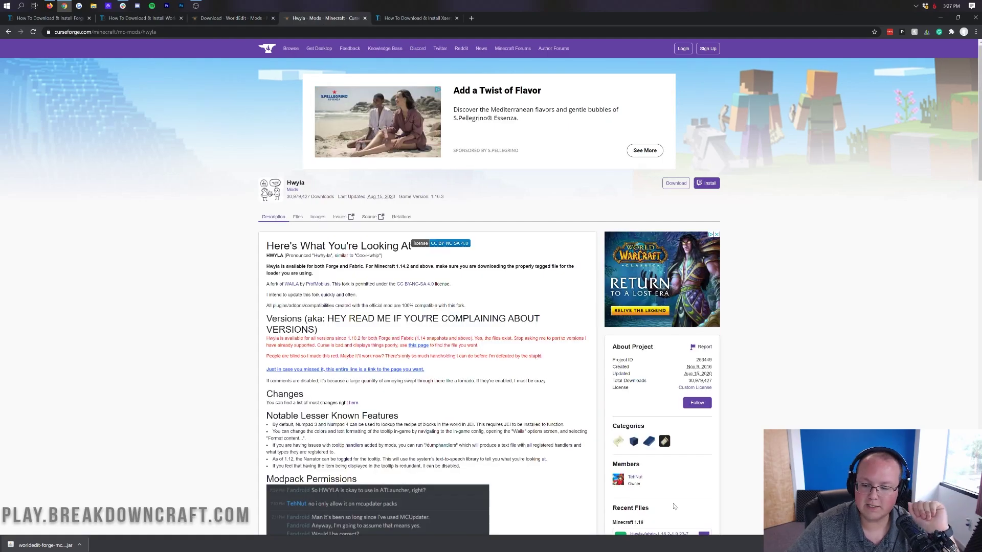
{"action": "scroll", "coordinate": [686, 353], "scroll_direction": "down", "scroll_amount": 3}
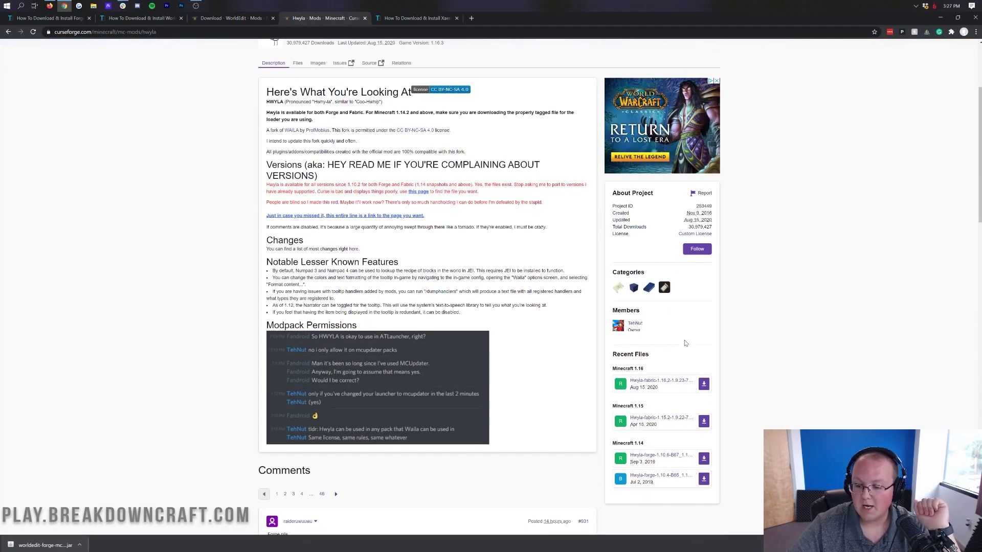
{"action": "left_click", "coordinate": [704, 385]}
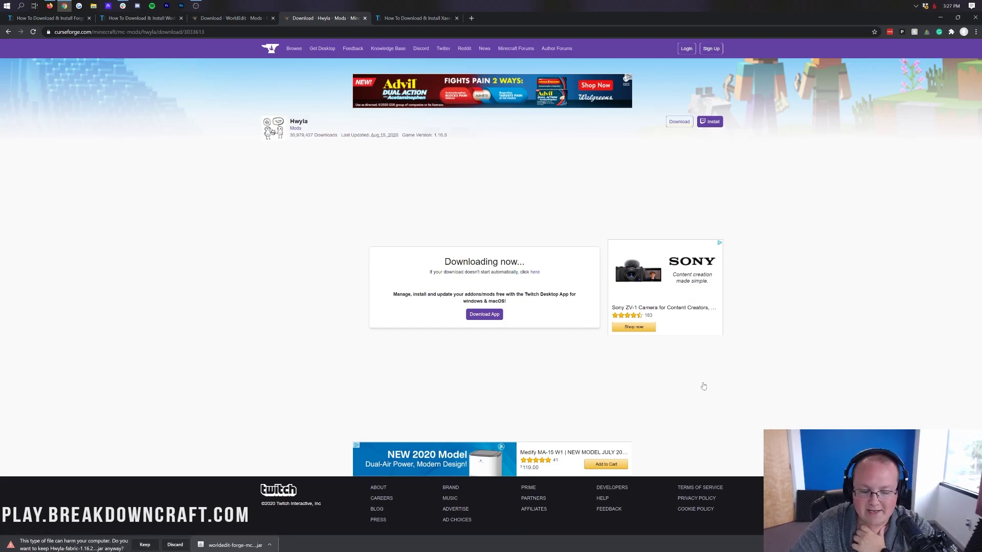
{"action": "left_click", "coordinate": [145, 546]}
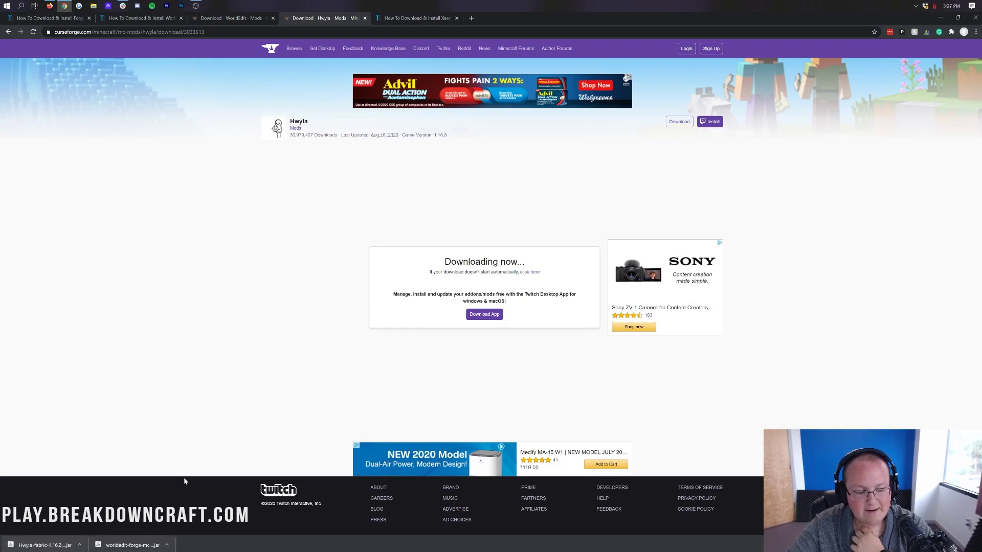
Step: Go from the Xaero's Minimap article to its CurseForge page and download v20.22.0 for Forge 1.16.3
{"action": "left_click", "coordinate": [418, 20]}
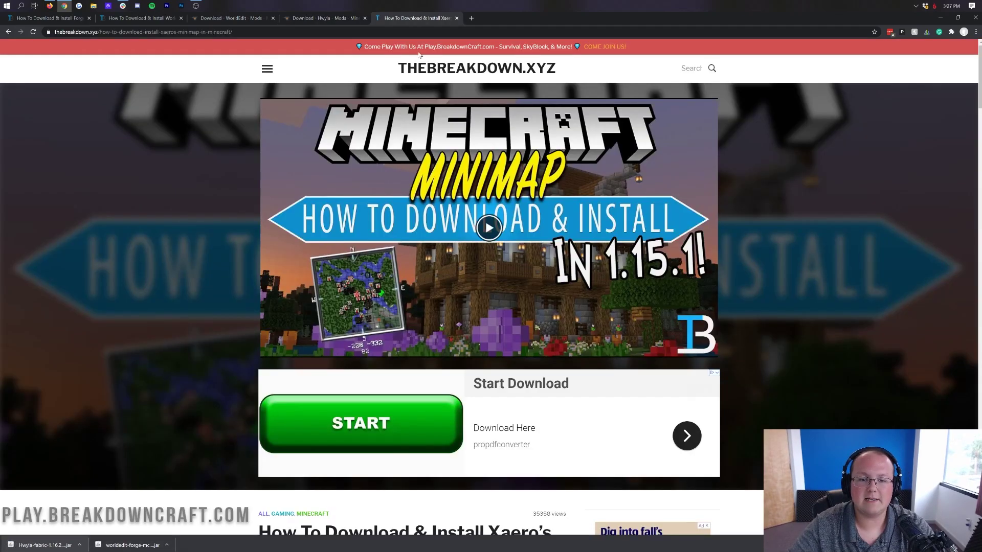
{"action": "scroll", "coordinate": [398, 389], "scroll_direction": "down", "scroll_amount": 5}
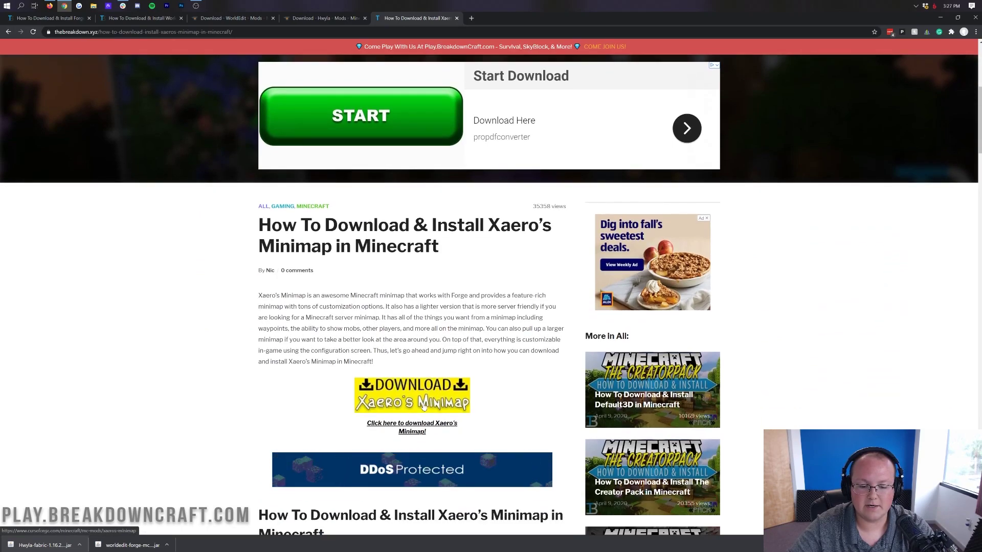
{"action": "left_click", "coordinate": [398, 389]}
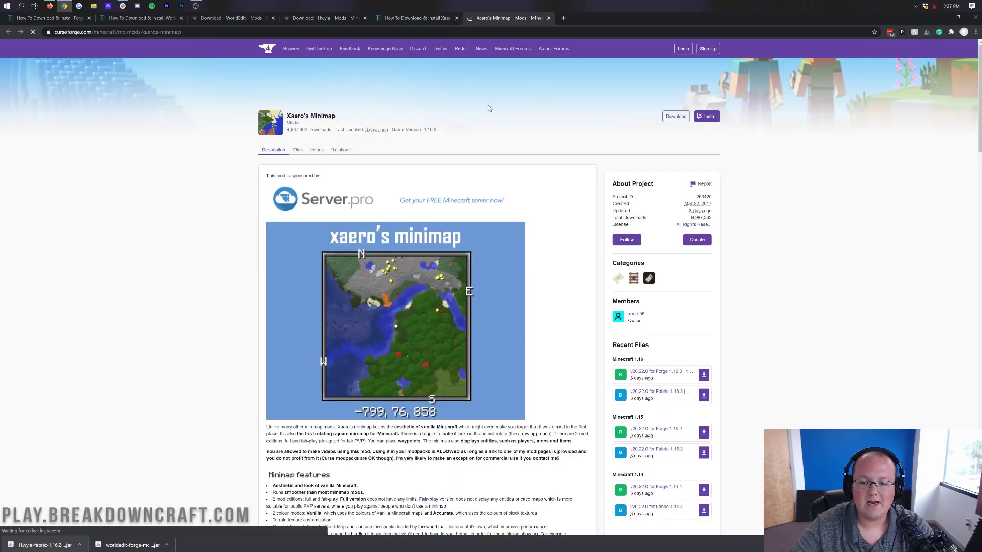
{"action": "scroll", "coordinate": [659, 310], "scroll_direction": "down", "scroll_amount": 3}
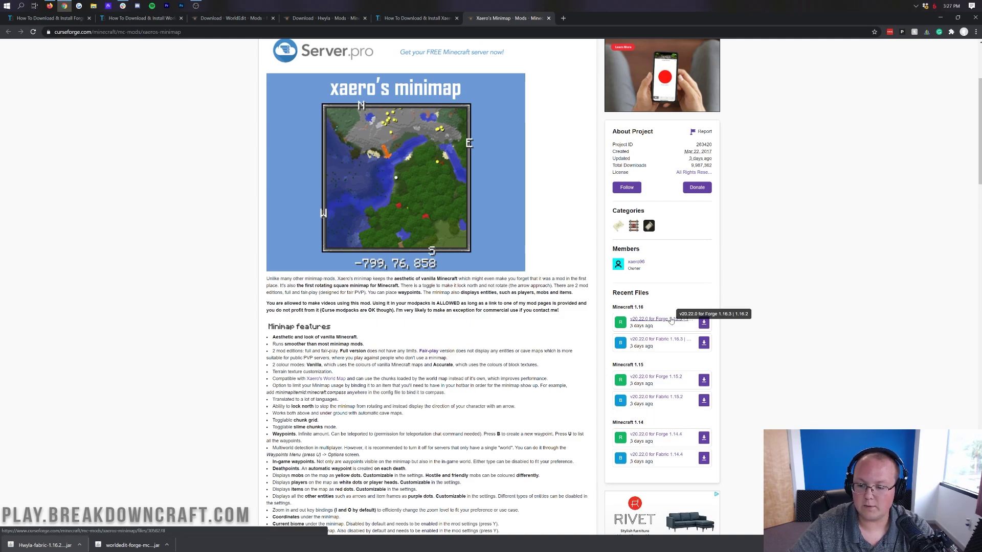
{"action": "left_click", "coordinate": [704, 322]}
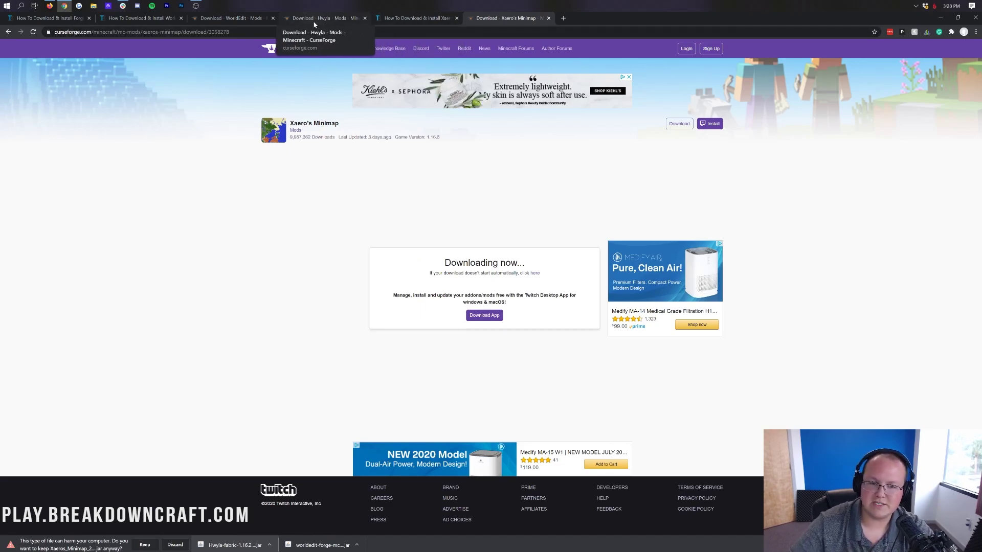
{"action": "left_click", "coordinate": [253, 20]}
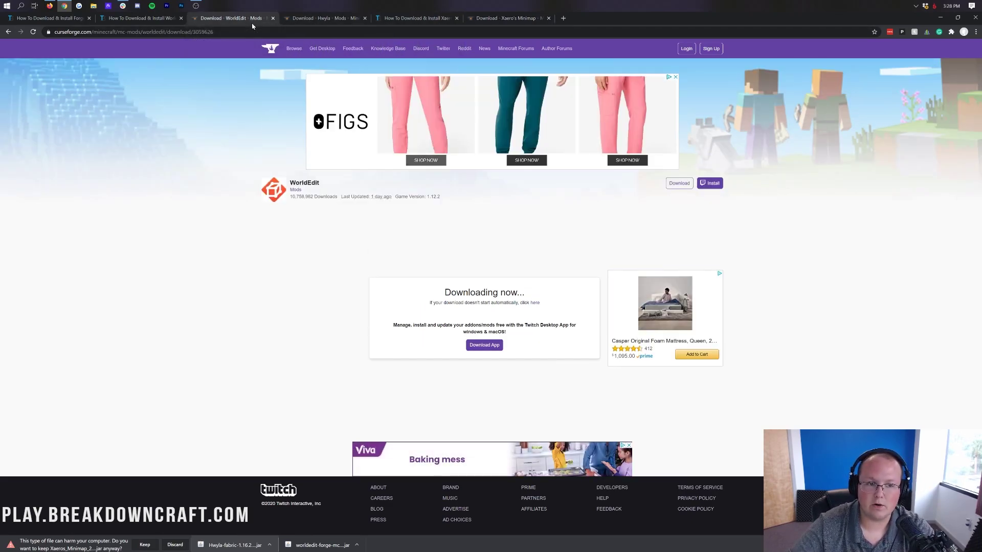
{"action": "left_click", "coordinate": [141, 20]}
{"action": "scroll", "coordinate": [260, 411], "scroll_direction": "down", "scroll_amount": 2}
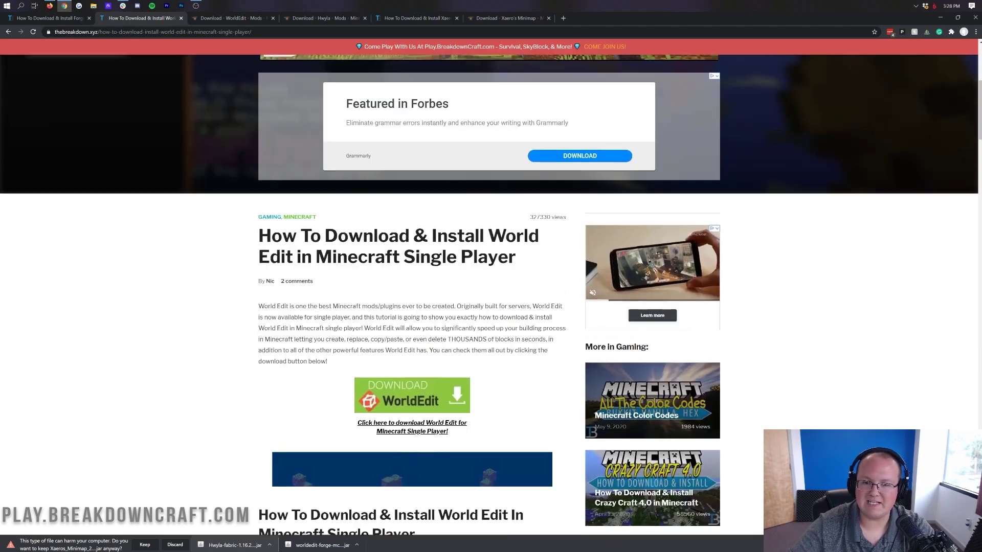
{"action": "scroll", "coordinate": [261, 411], "scroll_direction": "up", "scroll_amount": 2}
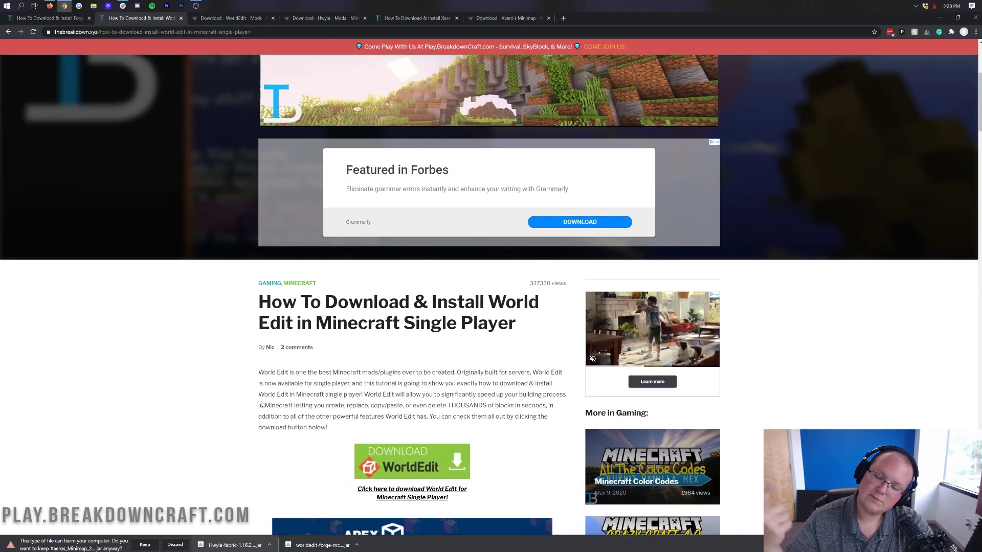
{"action": "left_click", "coordinate": [939, 19]}
{"action": "right_click", "coordinate": [134, 132]}
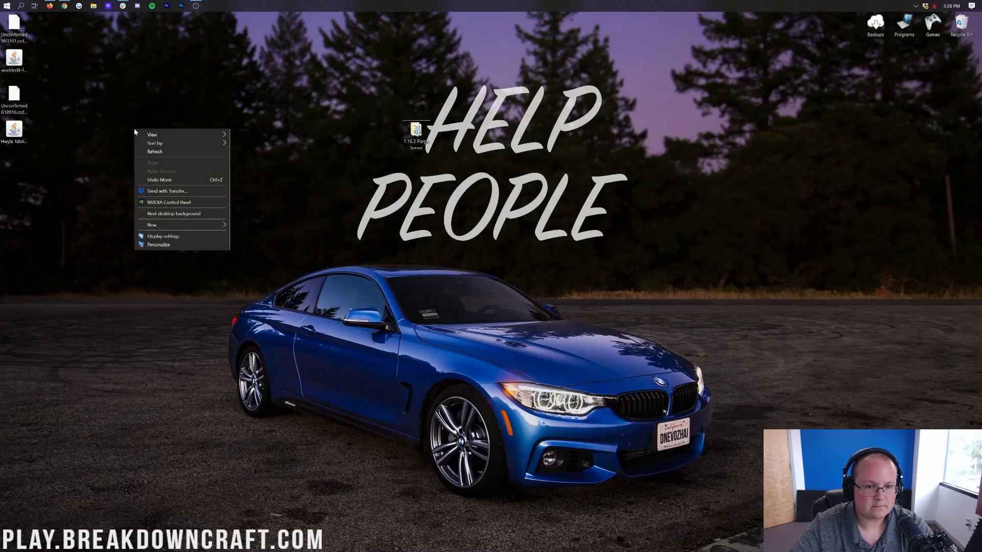
{"action": "left_click", "coordinate": [98, 125]}
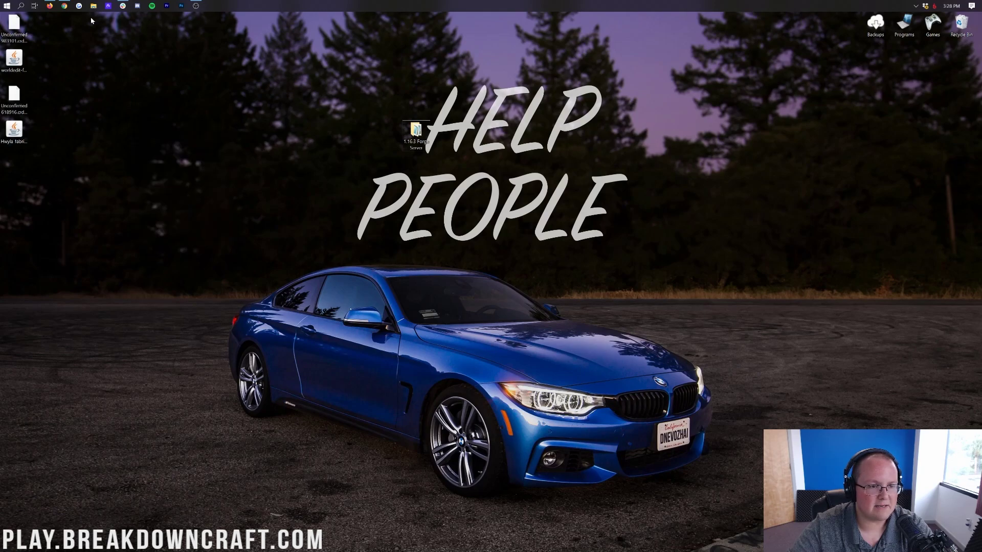
Step: Keep the pending Xaero's Minimap JAR download in the browser, and refresh the desktop where the mod files are saved
{"action": "left_click", "coordinate": [64, 6]}
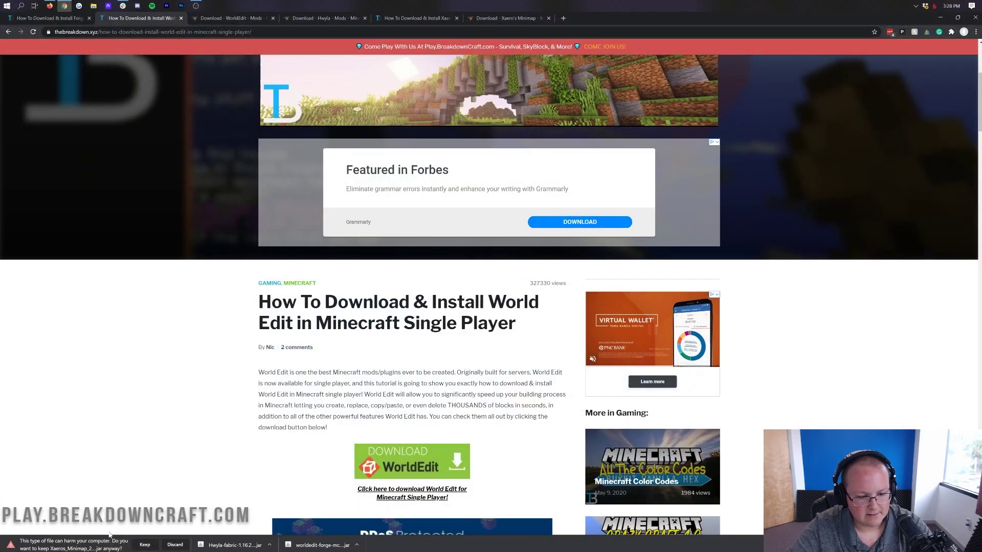
{"action": "left_click", "coordinate": [939, 19]}
{"action": "right_click", "coordinate": [53, 104]}
{"action": "left_click", "coordinate": [71, 126]}
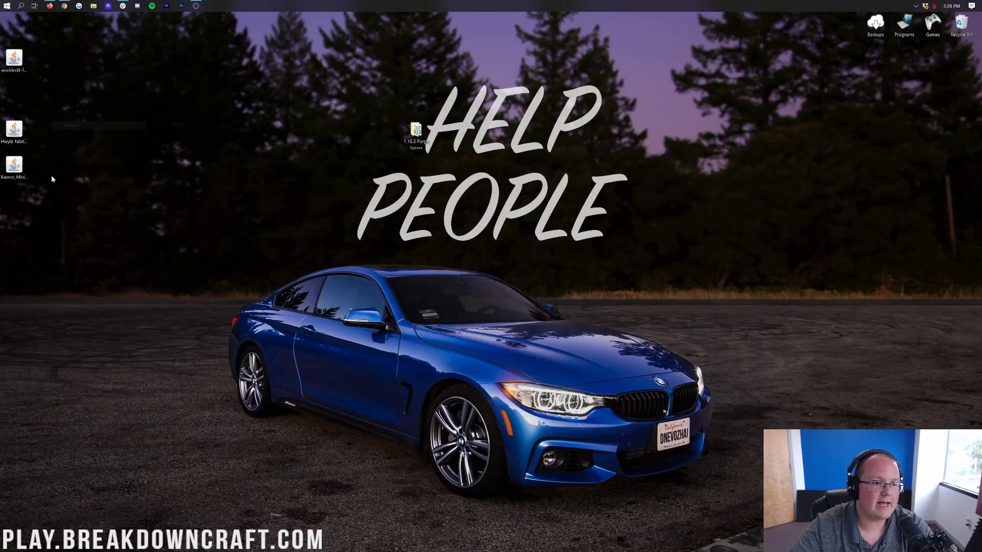
Step: Arrange the WorldEdit, Hwyla and Xaero's Minimap JAR files in a row beside the 1.16.3 Forge Server folder on the desktop
{"action": "left_click_drag", "start_coordinate": [14, 59], "coordinate": [301, 105]}
{"action": "left_click_drag", "start_coordinate": [14, 130], "coordinate": [330, 97]}
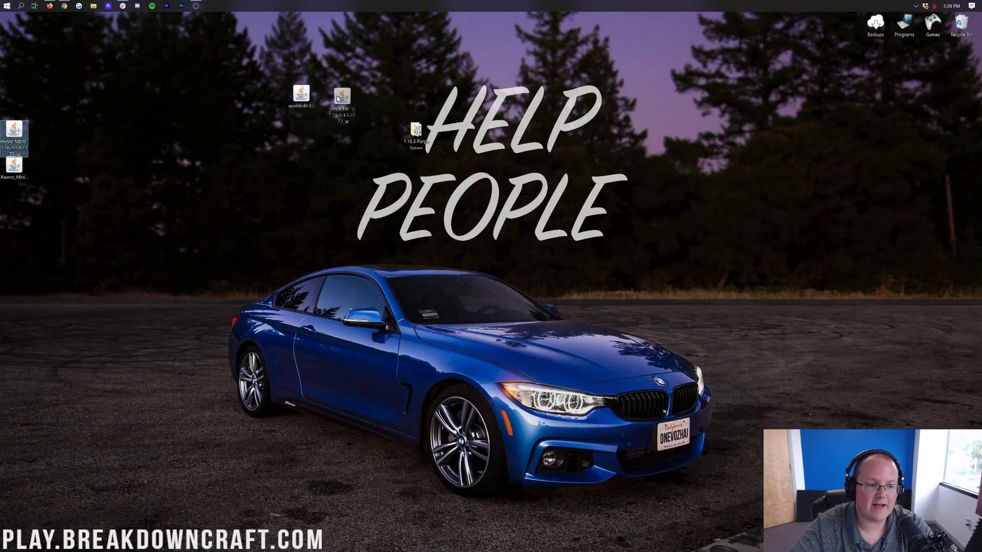
{"action": "left_click_drag", "start_coordinate": [14, 165], "coordinate": [358, 105]}
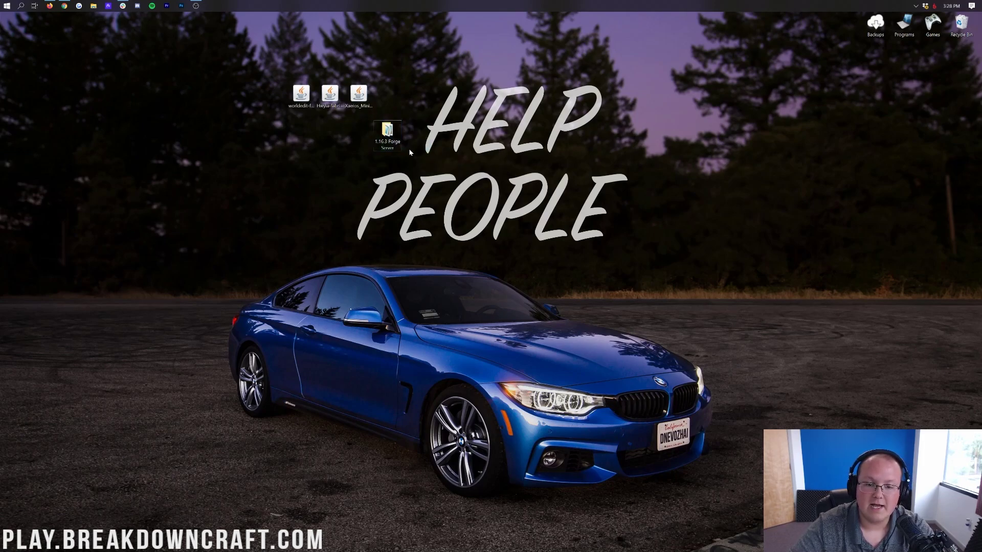
{"action": "left_click_drag", "start_coordinate": [270, 123], "coordinate": [404, 79]}
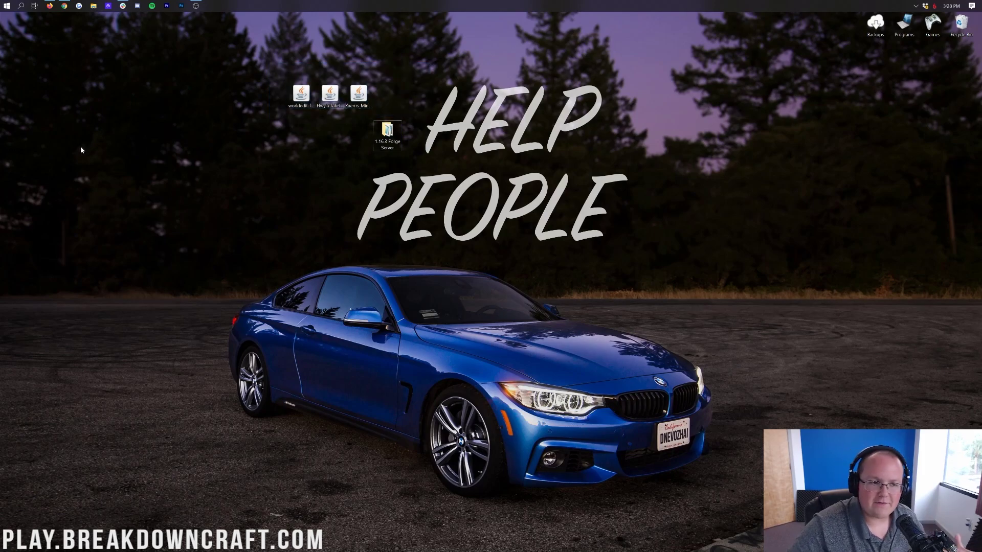
Step: Search Windows for downloads, check the Downloads folder for the mod files, and close it again
{"action": "left_click", "coordinate": [4, 5]}
{"action": "left_click", "coordinate": [2, 4]}
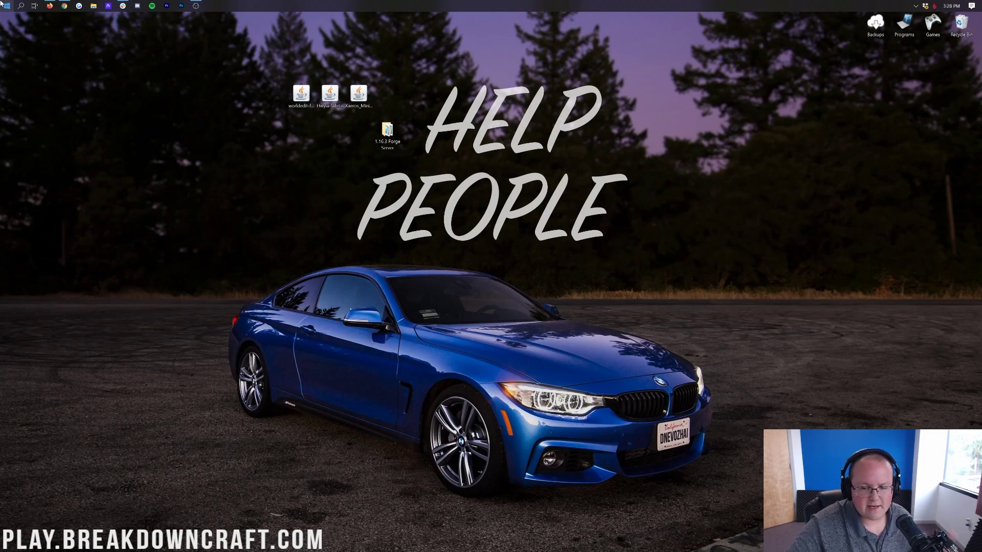
{"action": "left_click", "coordinate": [1, 3]}
{"action": "type", "text": "downl"}
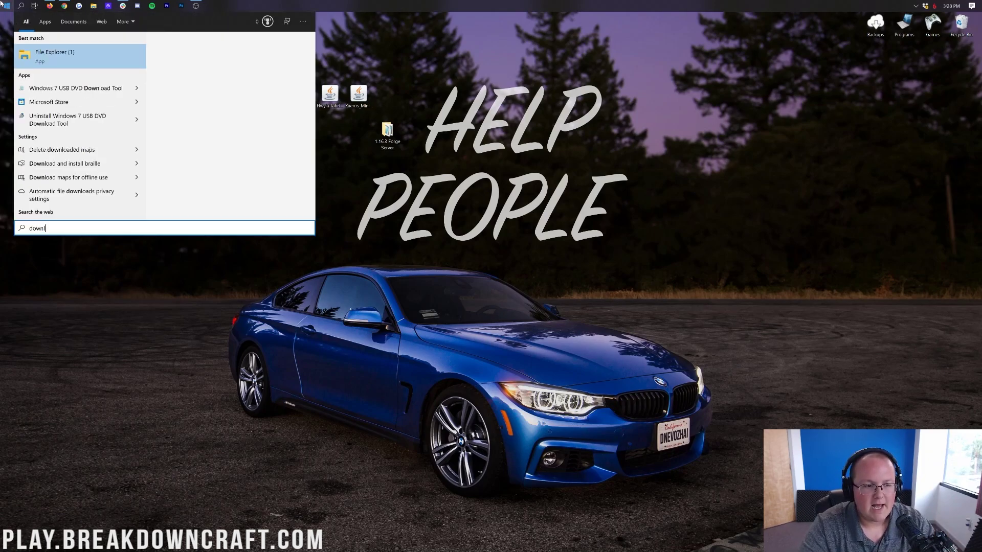
{"action": "type", "text": "oads"}
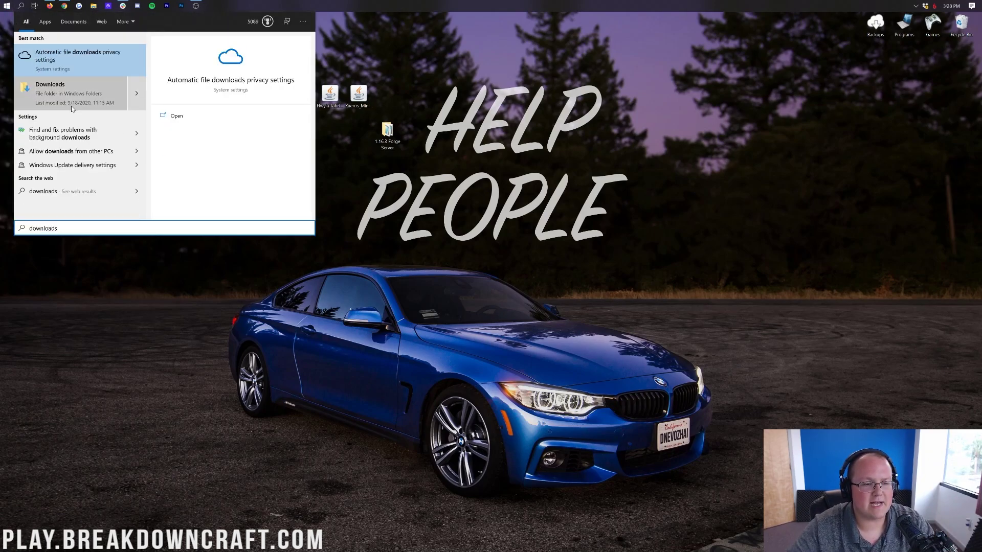
{"action": "left_click", "coordinate": [72, 106]}
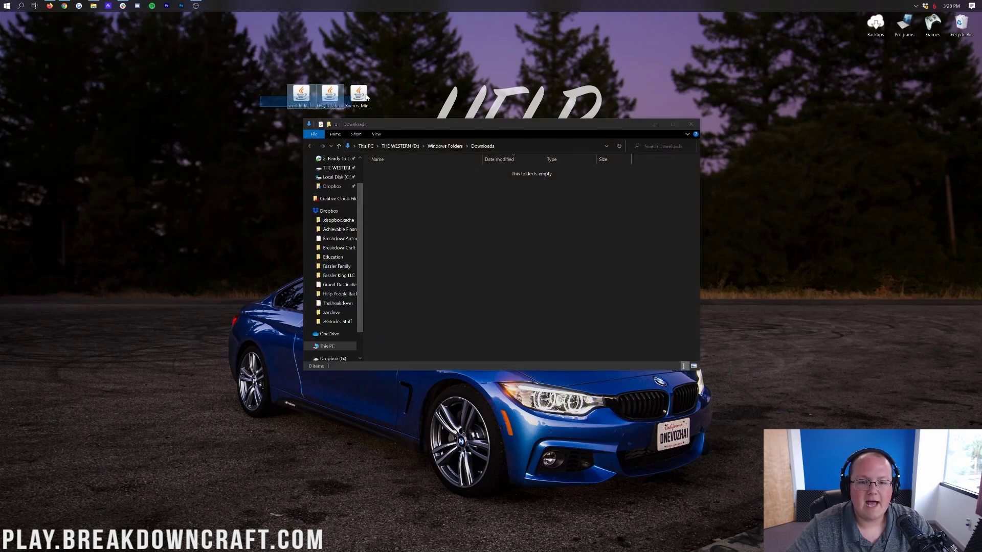
{"action": "left_click_drag", "start_coordinate": [366, 96], "coordinate": [374, 97]}
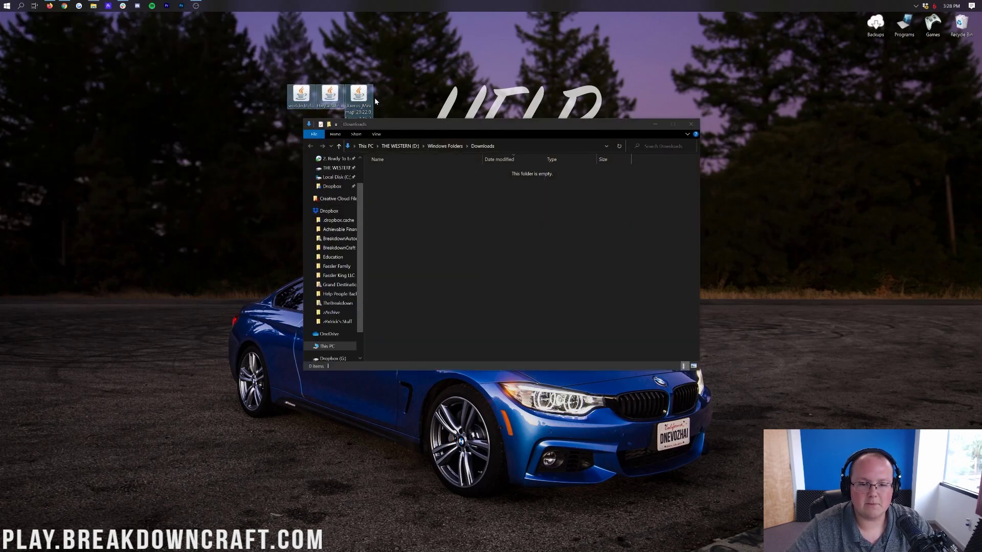
{"action": "left_click", "coordinate": [691, 124]}
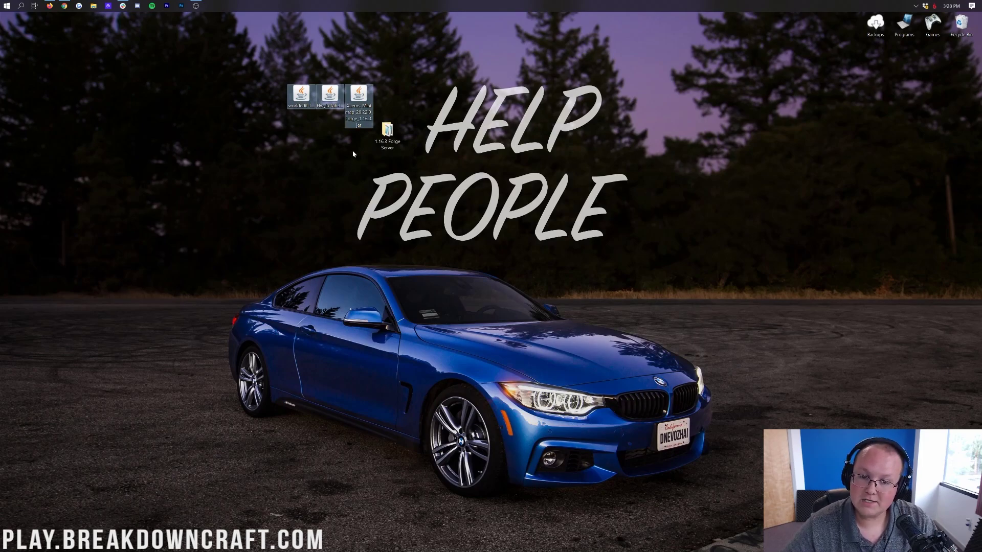
Step: Open the mods folder inside the 1.16.3 Forge Server folder on the desktop
{"action": "double_click", "coordinate": [401, 148]}
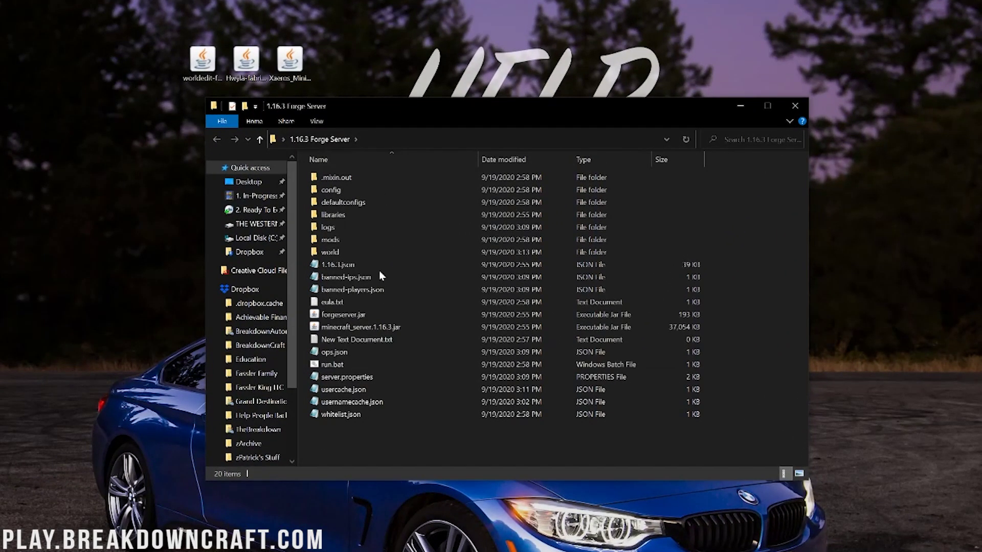
{"action": "left_click", "coordinate": [368, 312]}
{"action": "left_click", "coordinate": [358, 364]}
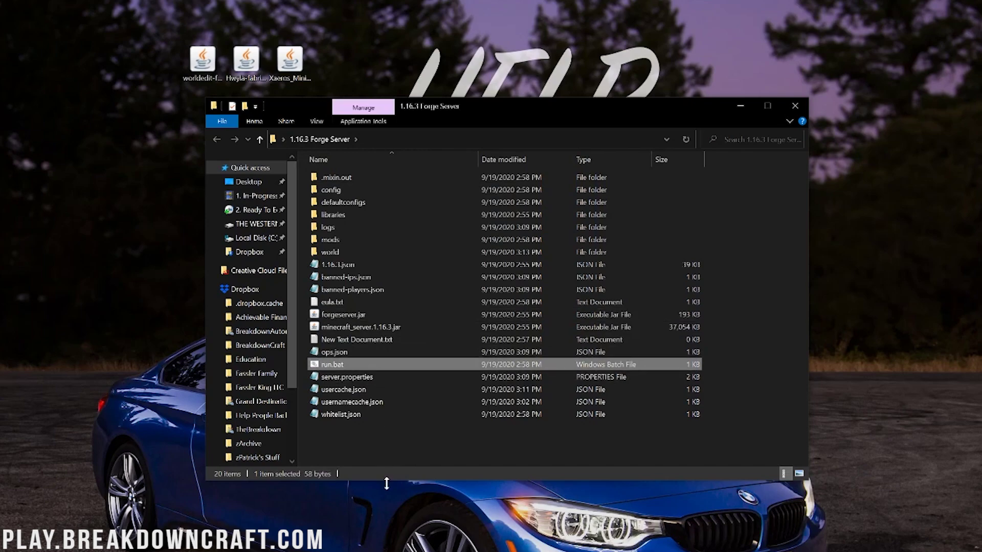
{"action": "left_click", "coordinate": [368, 380]}
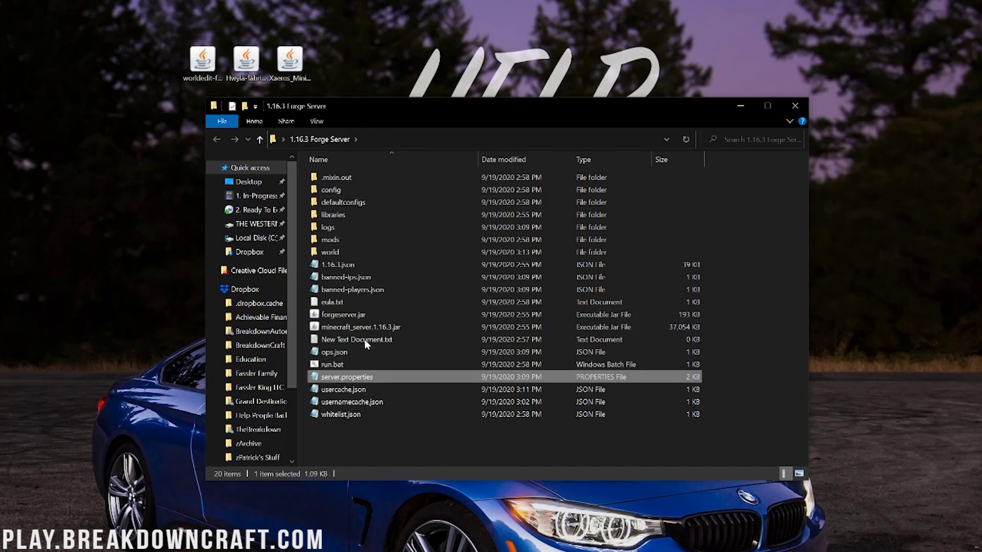
{"action": "left_click", "coordinate": [345, 240]}
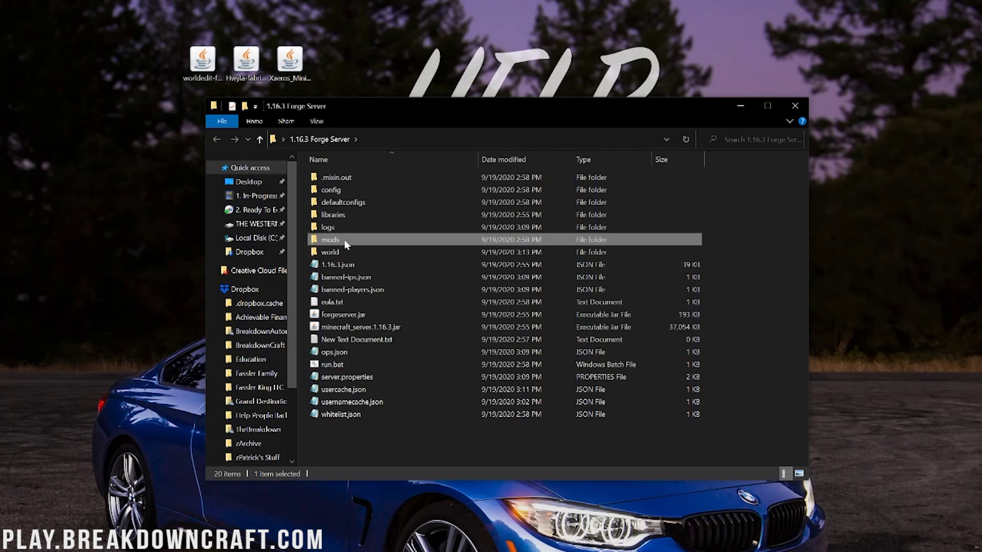
{"action": "double_click", "coordinate": [344, 240]}
Step: Copy the WorldEdit, Hwyla and Xaero's Minimap JAR files from the desktop into the server's mods folder, and close that folder
{"action": "left_click_drag", "start_coordinate": [319, 92], "coordinate": [433, 66]}
{"action": "right_click", "coordinate": [234, 55]}
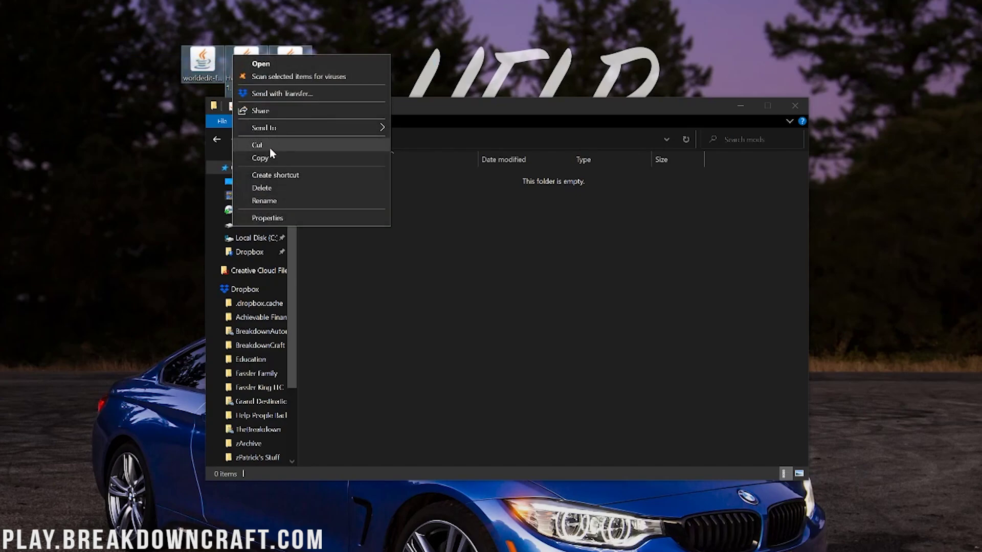
{"action": "left_click", "coordinate": [271, 158]}
{"action": "left_click", "coordinate": [431, 106]}
{"action": "right_click", "coordinate": [412, 253]}
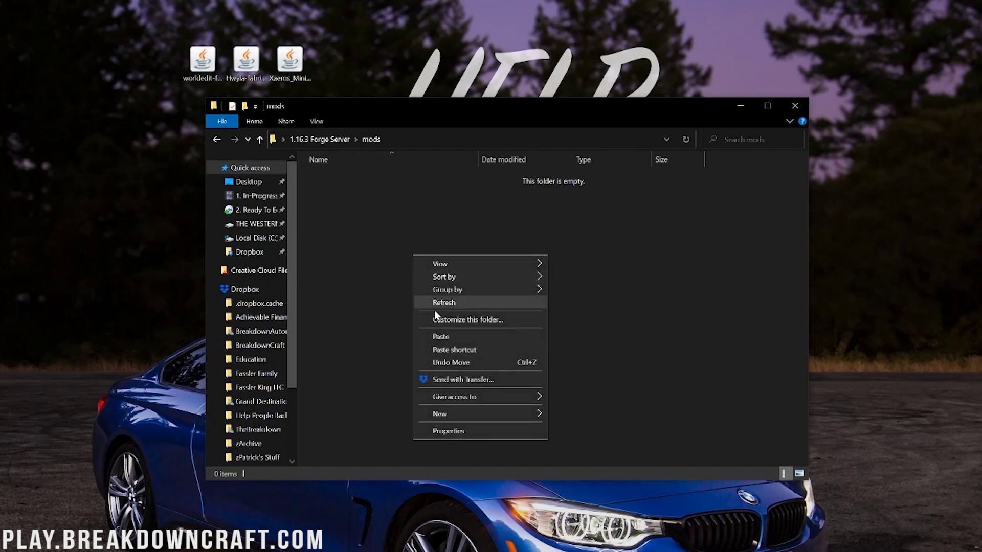
{"action": "left_click", "coordinate": [449, 339]}
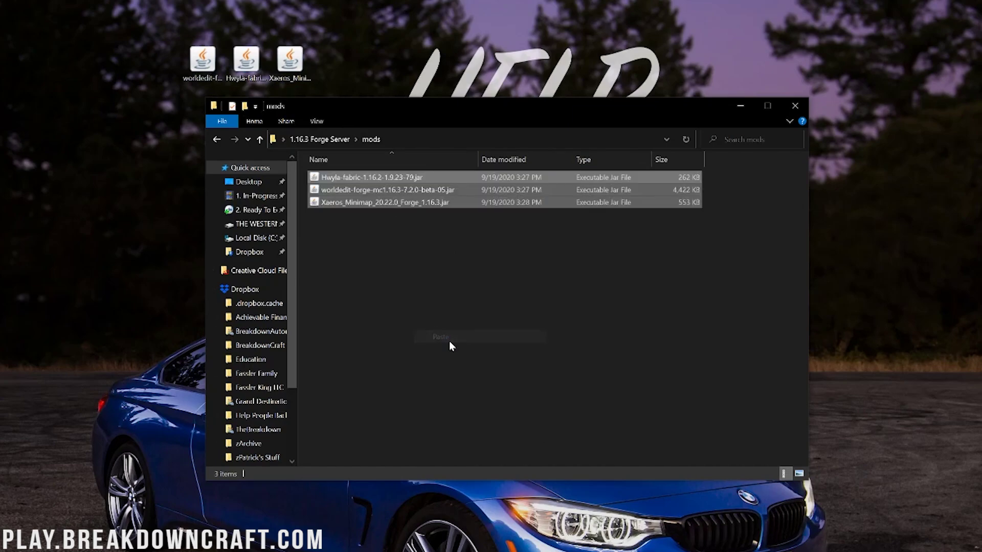
{"action": "left_click", "coordinate": [328, 225]}
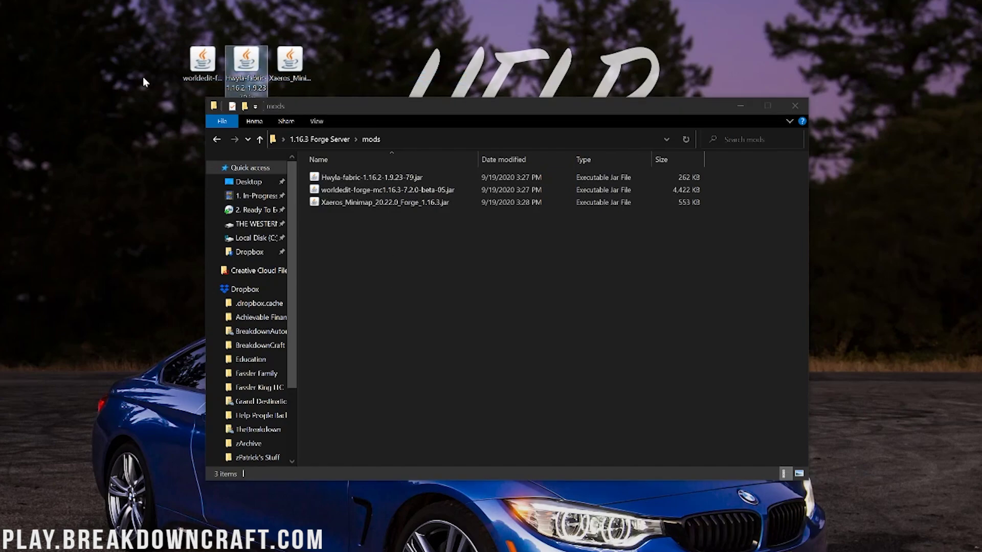
{"action": "left_click_drag", "start_coordinate": [179, 54], "coordinate": [306, 76]}
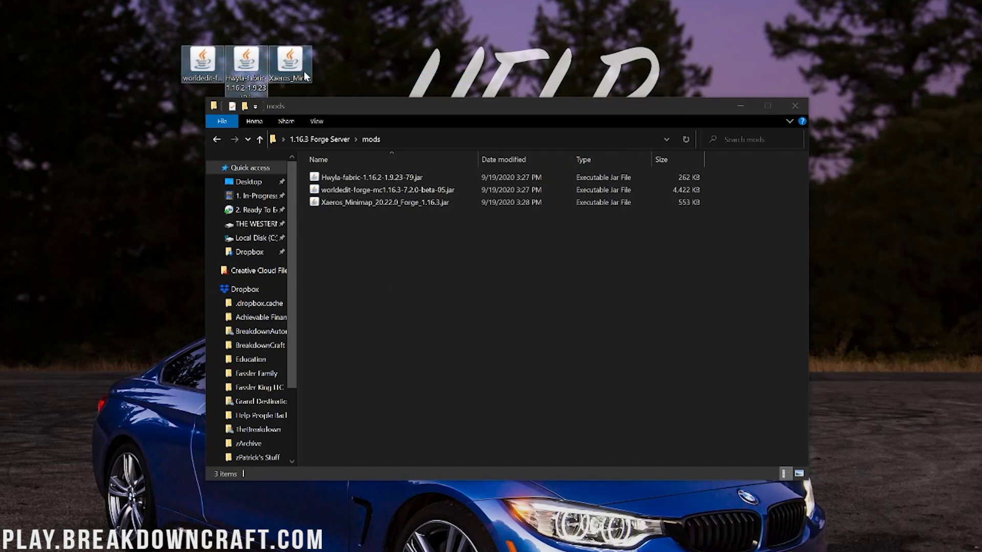
{"action": "left_click", "coordinate": [369, 76]}
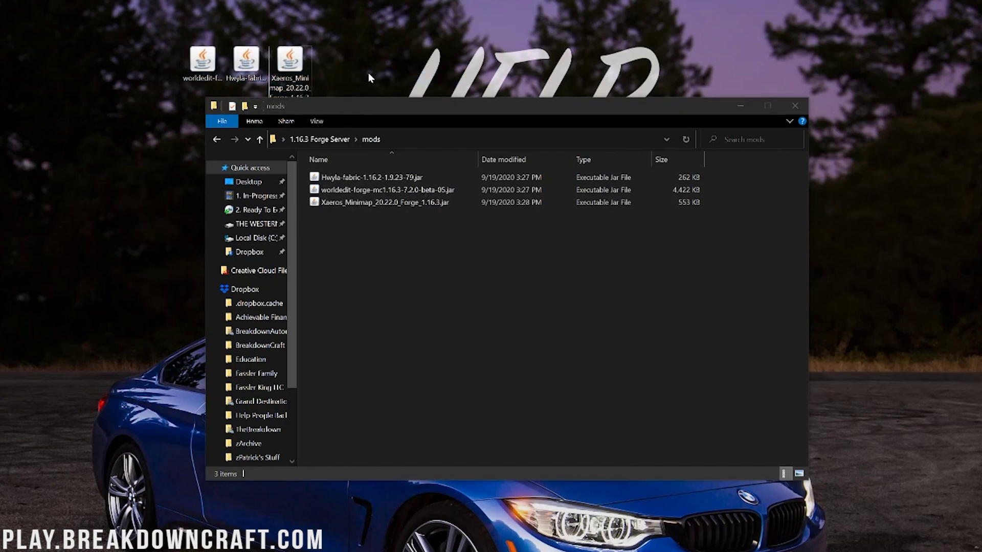
{"action": "left_click", "coordinate": [796, 106]}
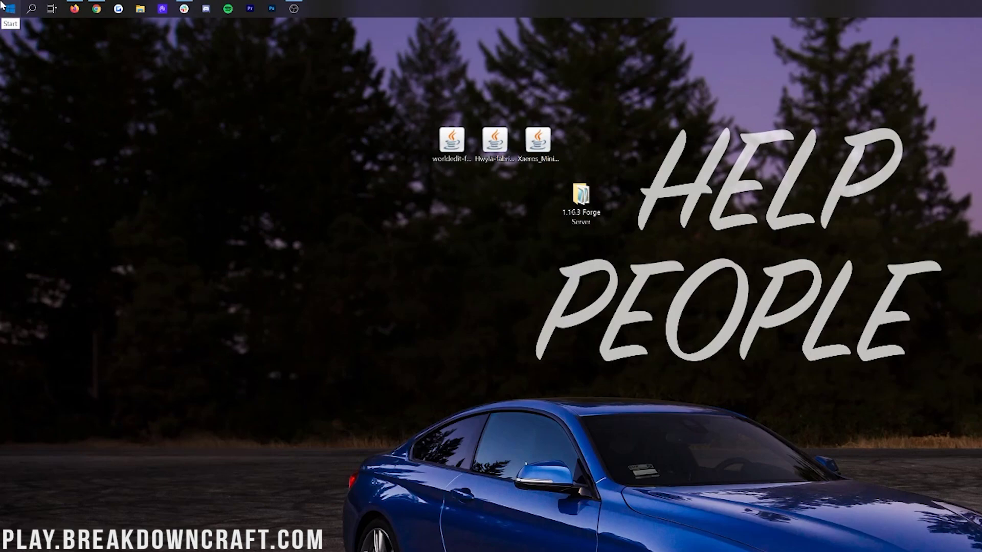
Step: Use Windows Run with %appdata% to reach the Roaming folder and open the .minecraft folder in it
{"action": "left_click", "coordinate": [1, 4]}
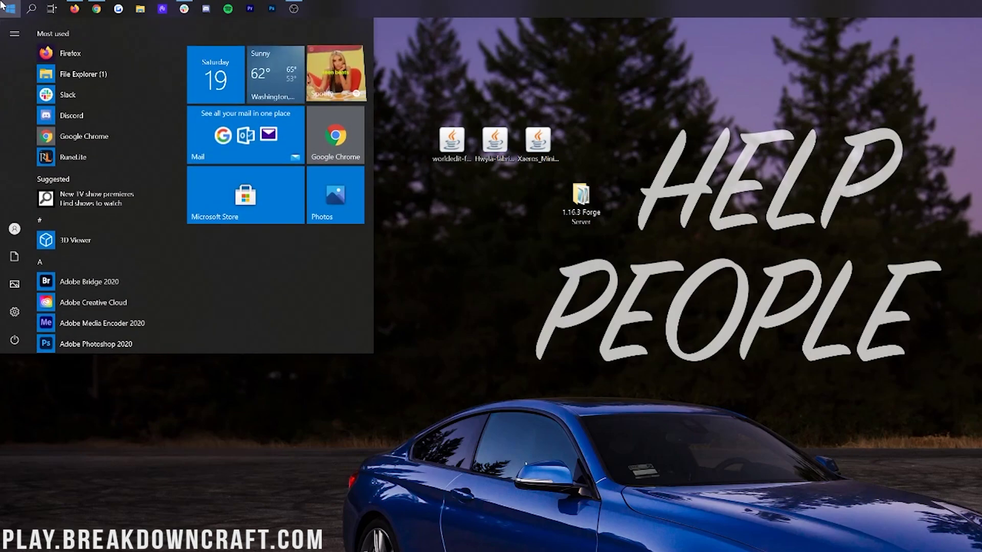
{"action": "type", "text": "run"}
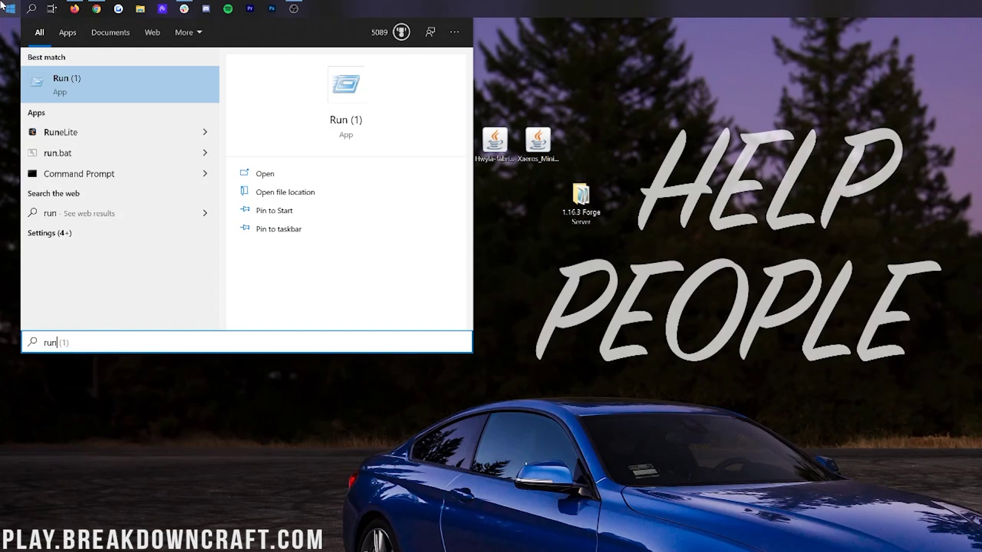
{"action": "left_click", "coordinate": [81, 80]}
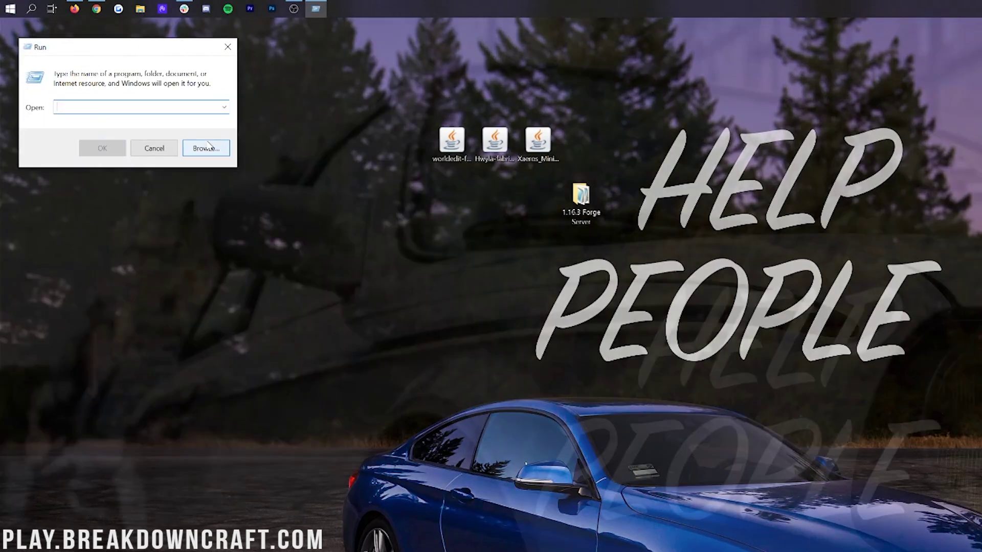
{"action": "type", "text": "%appdata%"}
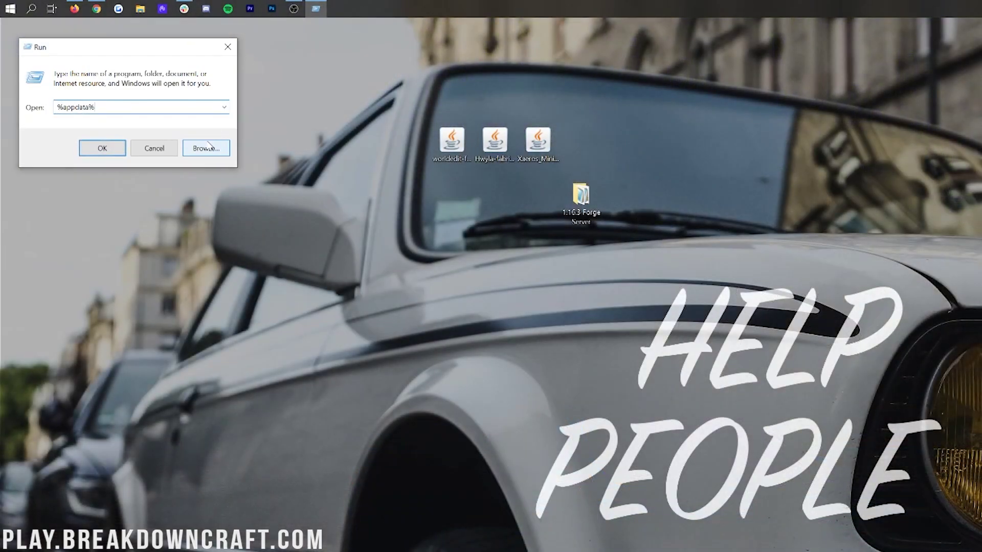
{"action": "key", "text": "Return"}
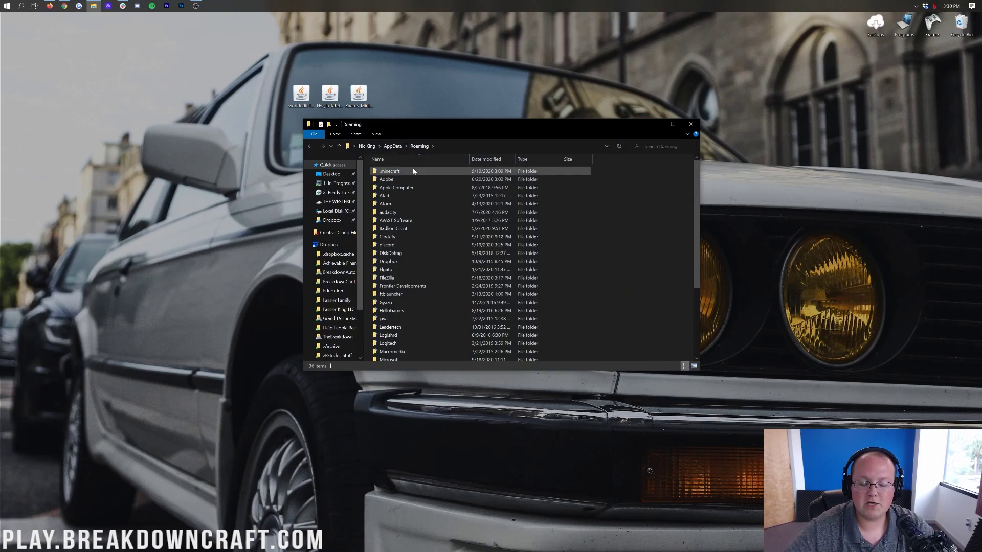
{"action": "double_click", "coordinate": [390, 171]}
Step: Create a new folder named mods inside the .minecraft folder
{"action": "left_click_drag", "start_coordinate": [386, 253], "coordinate": [731, 220]}
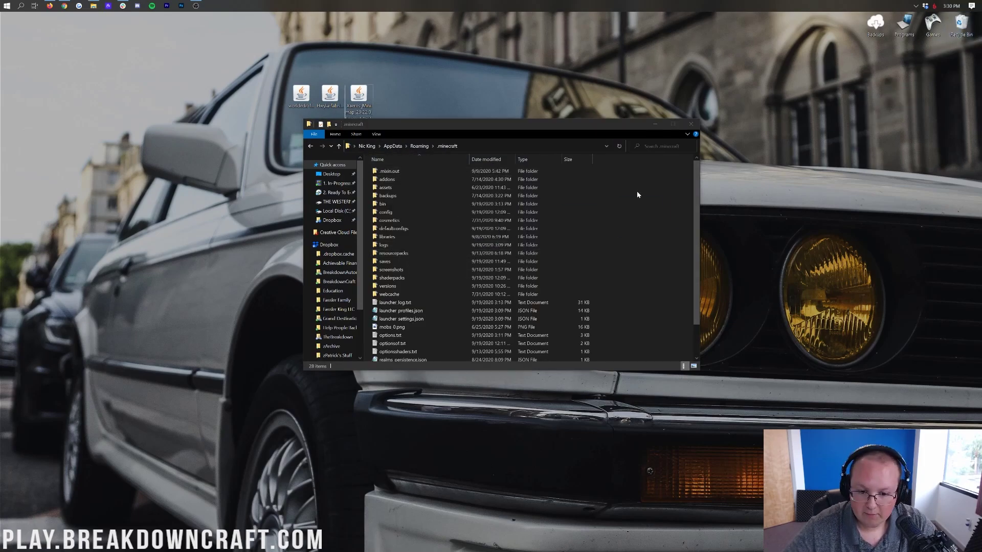
{"action": "right_click", "coordinate": [635, 230]}
{"action": "mouse_move", "coordinate": [656, 337]}
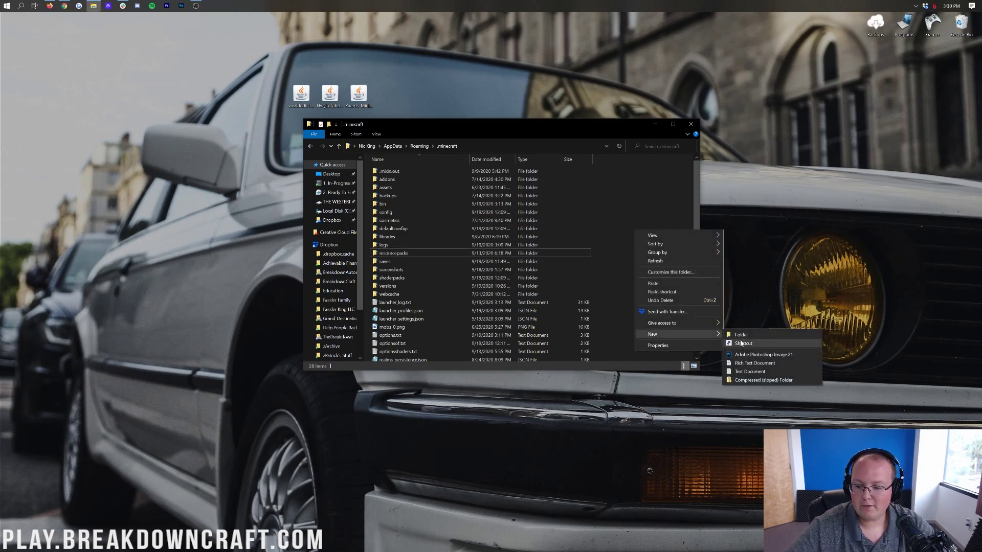
{"action": "left_click", "coordinate": [742, 335]}
{"action": "type", "text": "mods"}
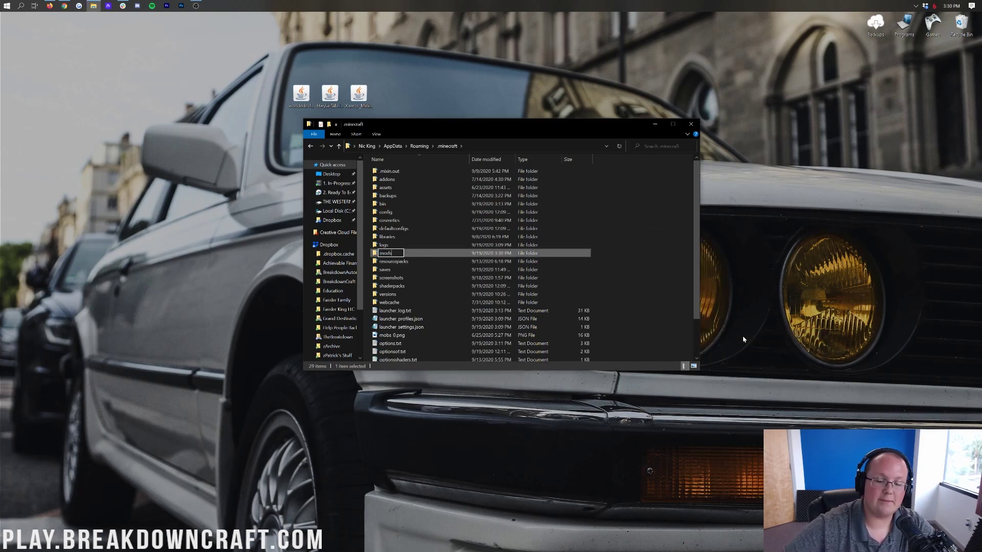
{"action": "left_click", "coordinate": [415, 256]}
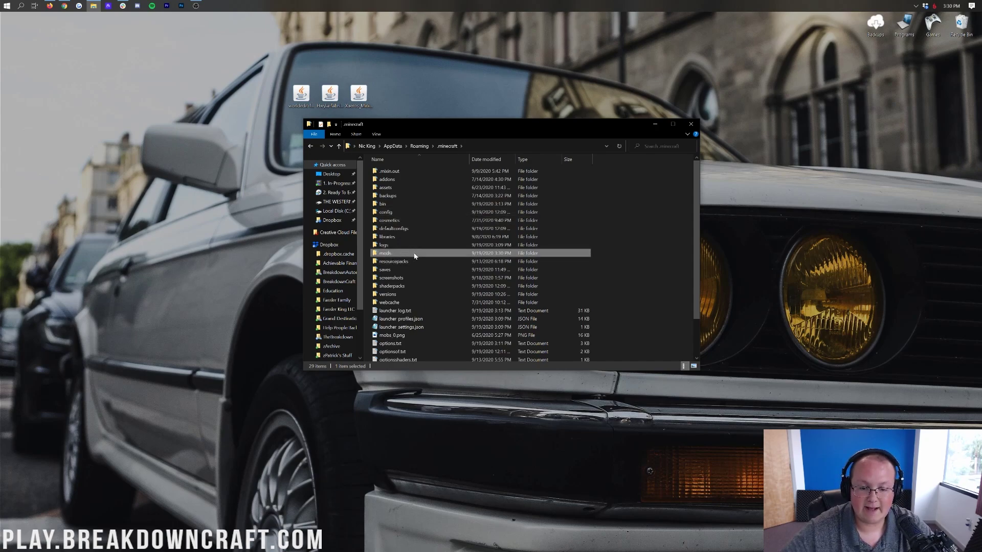
Step: Copy the WorldEdit, Hwyla and Xaero's Minimap JAR files from the desktop into the new .minecraft mods folder
{"action": "double_click", "coordinate": [414, 256]}
{"action": "left_click_drag", "start_coordinate": [382, 76], "coordinate": [472, 213]}
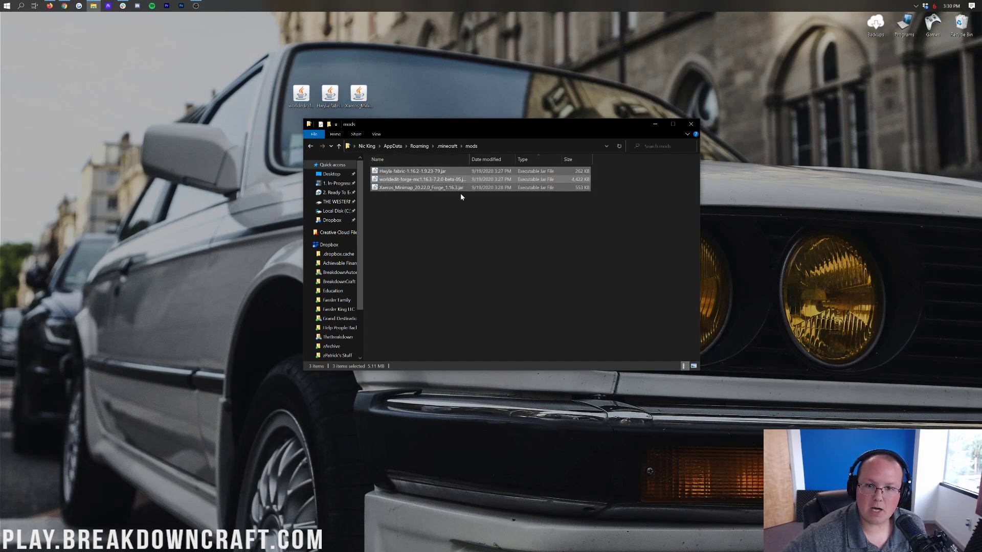
{"action": "left_click", "coordinate": [449, 201]}
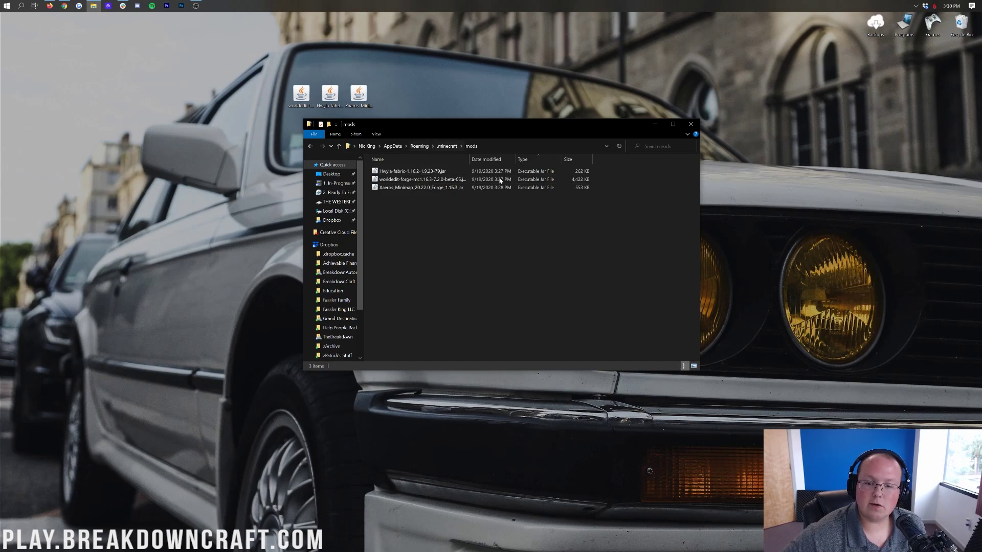
Step: Switch to Chrome, look through the TheBreakdown article on downloading and installing Forge, and minimize the browser
{"action": "left_click", "coordinate": [65, 6]}
{"action": "left_click", "coordinate": [65, 18]}
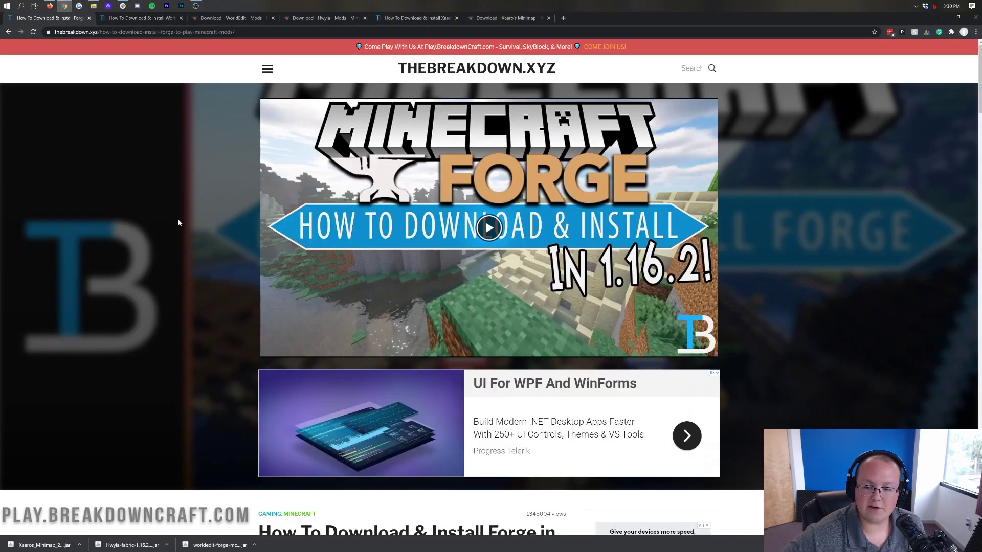
{"action": "scroll", "coordinate": [465, 225], "scroll_direction": "down", "scroll_amount": 9}
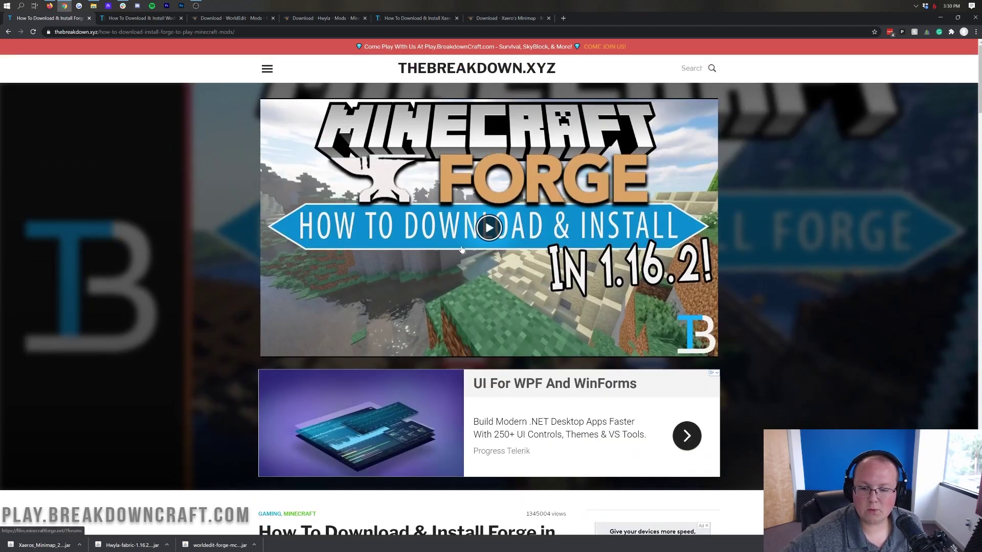
{"action": "scroll", "coordinate": [512, 307], "scroll_direction": "down", "scroll_amount": 3}
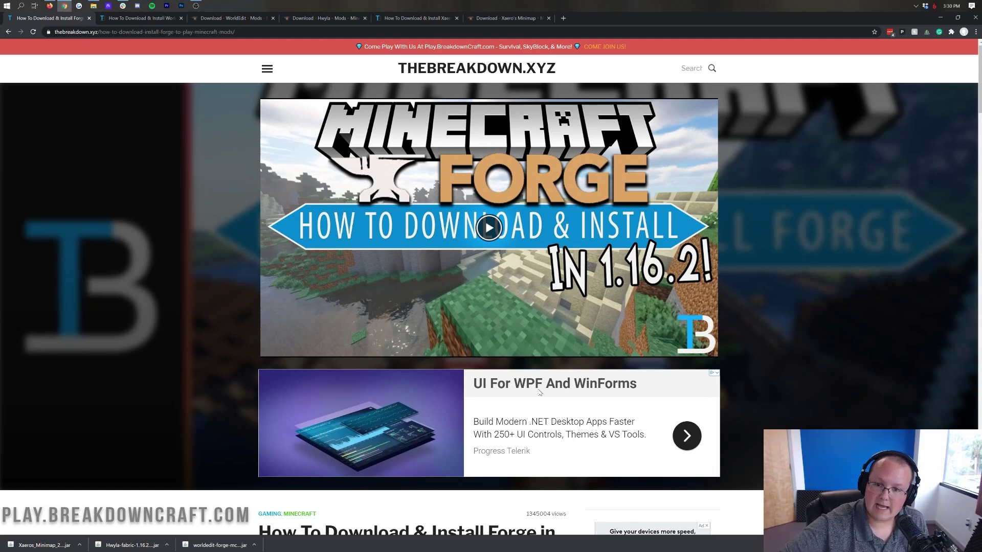
{"action": "left_click", "coordinate": [941, 17]}
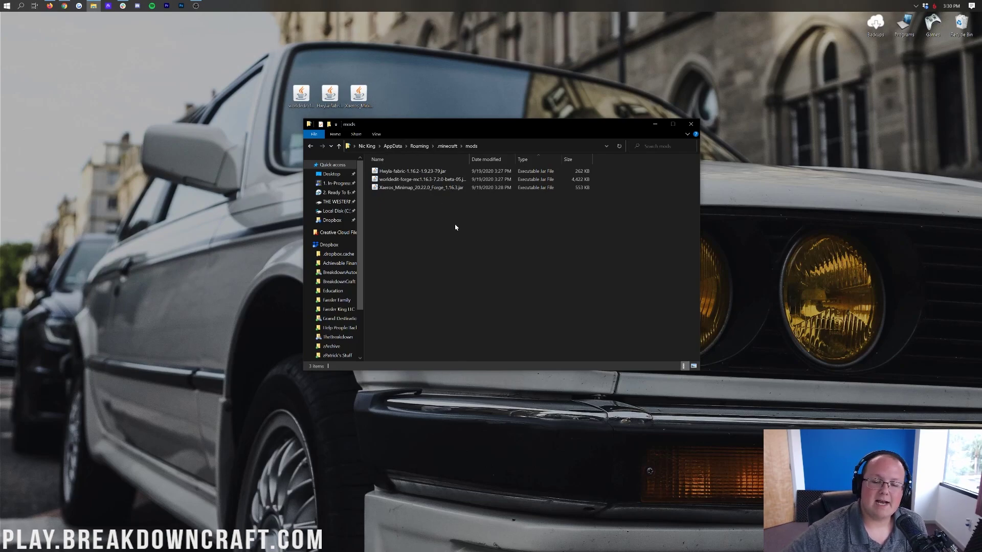
Step: Close the mods folder, open the Minecraft Launcher, and start the game with the forge 1.16.3-forge-34.0.9 profile
{"action": "left_click", "coordinate": [691, 124]}
{"action": "left_click", "coordinate": [1, 3]}
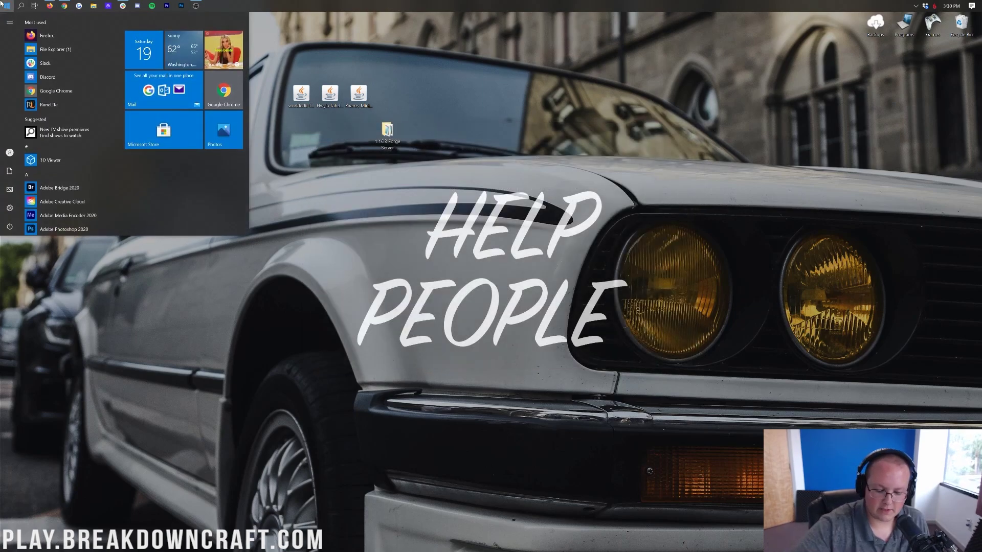
{"action": "type", "text": "min"}
{"action": "key", "text": "Return"}
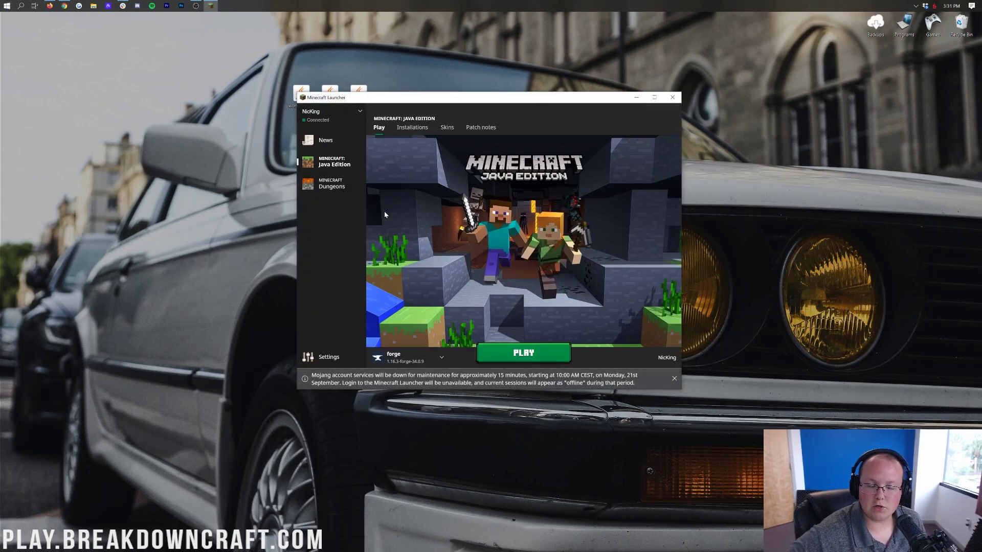
{"action": "left_click", "coordinate": [406, 363]}
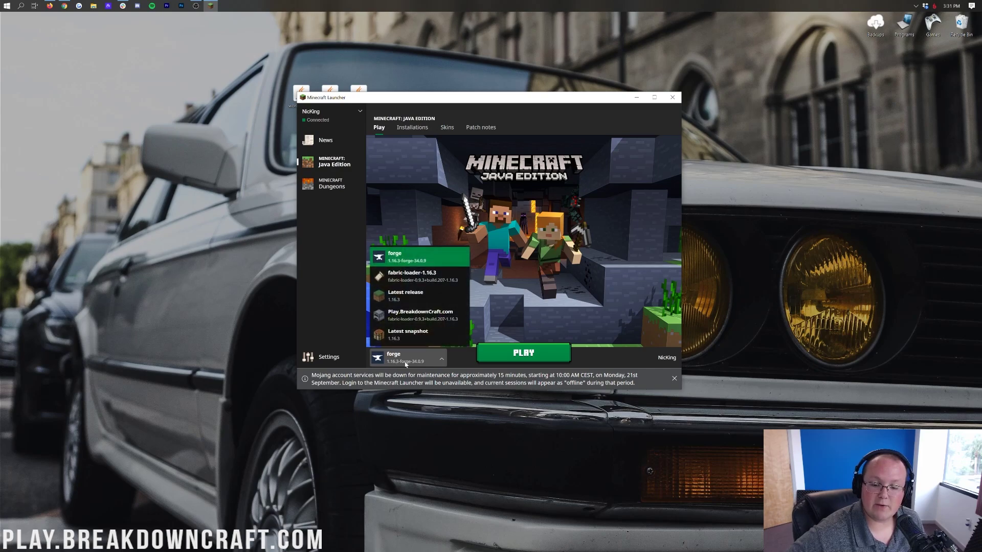
{"action": "left_click", "coordinate": [402, 265]}
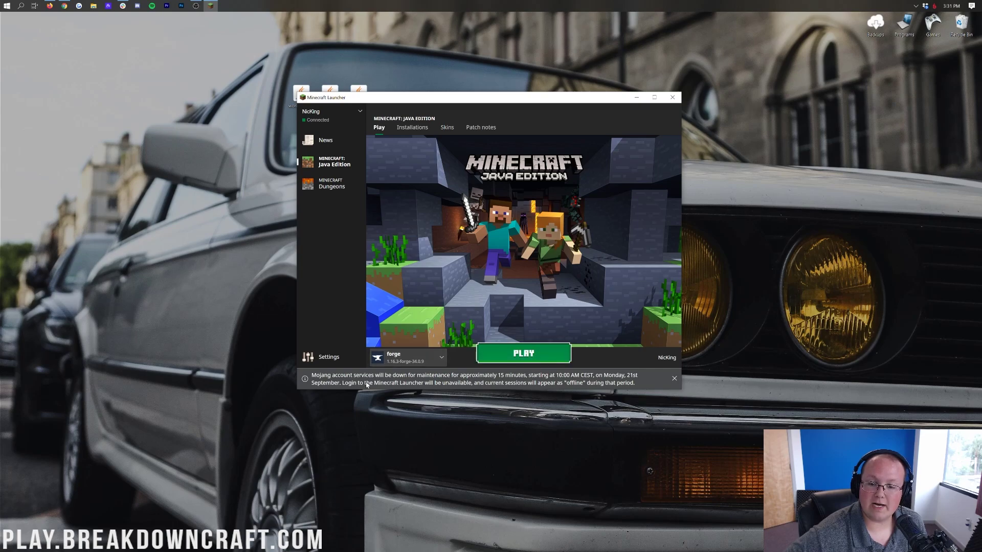
{"action": "left_click", "coordinate": [523, 353]}
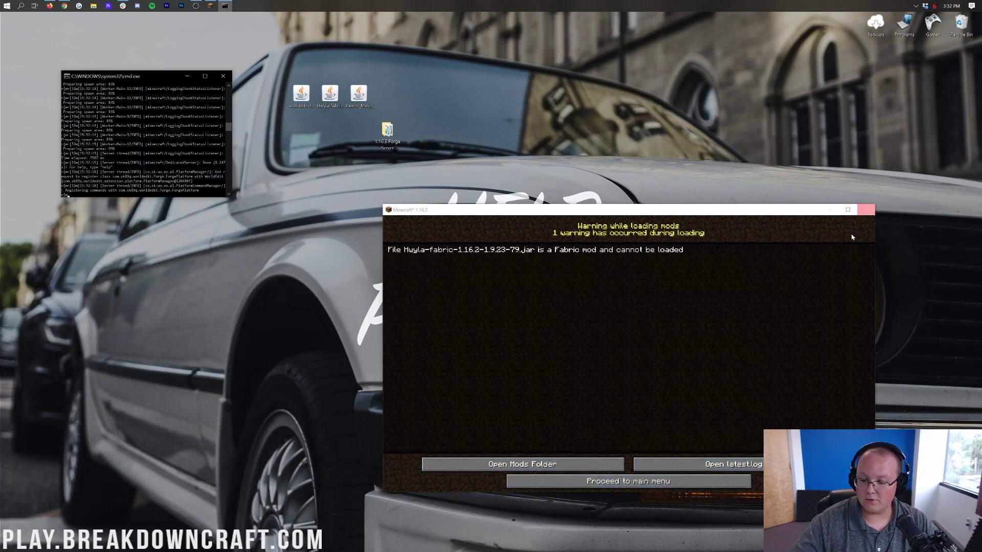
Step: Close the Minecraft client and shut down the running Forge server with the stop command, dismissing its console
{"action": "left_click", "coordinate": [809, 231]}
{"action": "left_click", "coordinate": [866, 209]}
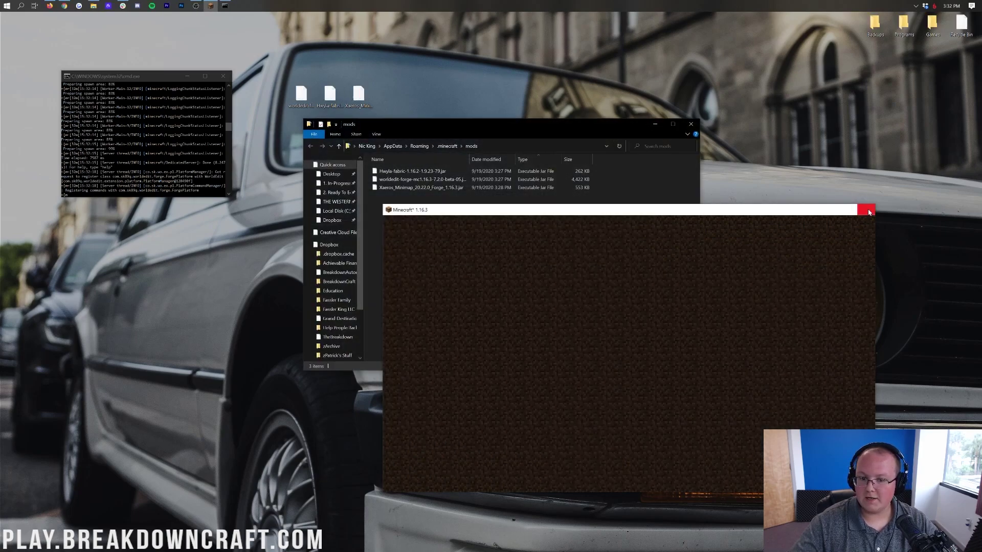
{"action": "left_click", "coordinate": [146, 132]}
{"action": "type", "text": "stop"}
{"action": "key", "text": "Return"}
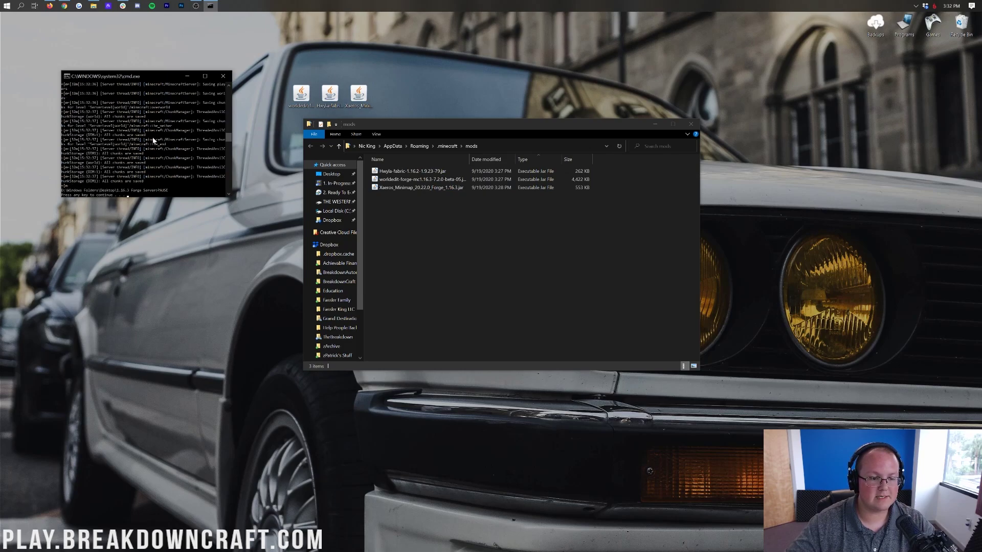
{"action": "key", "text": "Return"}
Step: Switch to Chrome and go through Hwyla's file list on CurseForge for a Forge build of the mod
{"action": "left_click", "coordinate": [330, 100]}
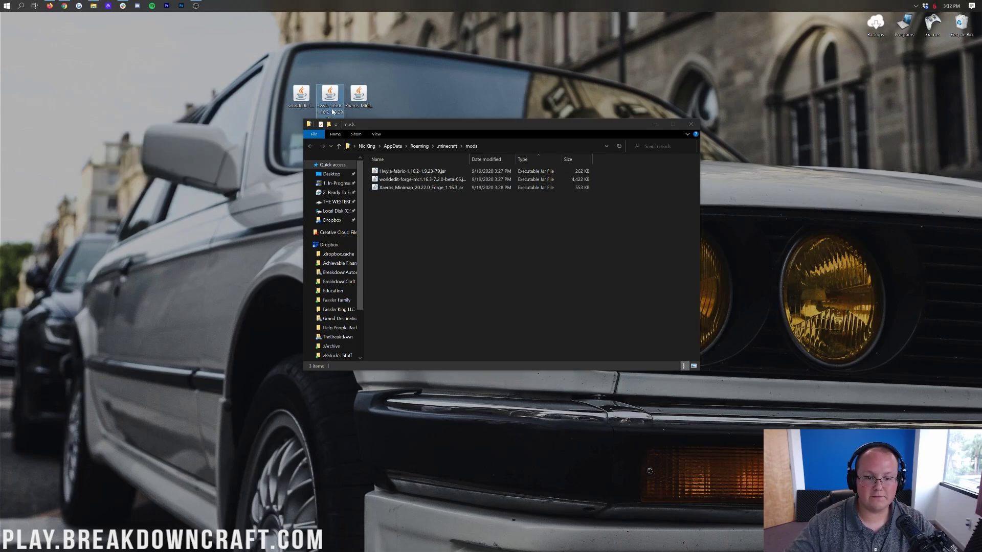
{"action": "left_click", "coordinate": [63, 6]}
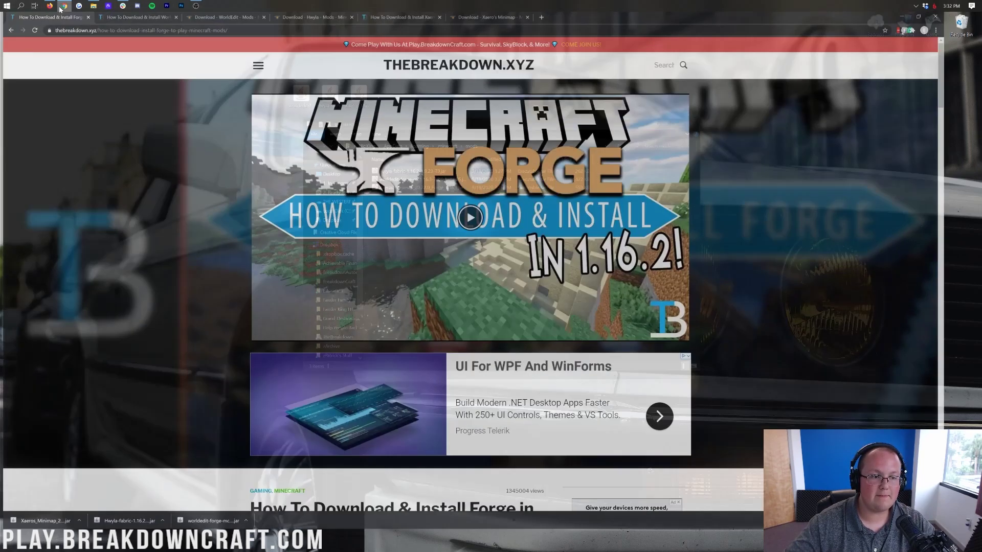
{"action": "left_click", "coordinate": [325, 18]}
{"action": "key", "text": "alt+Left"}
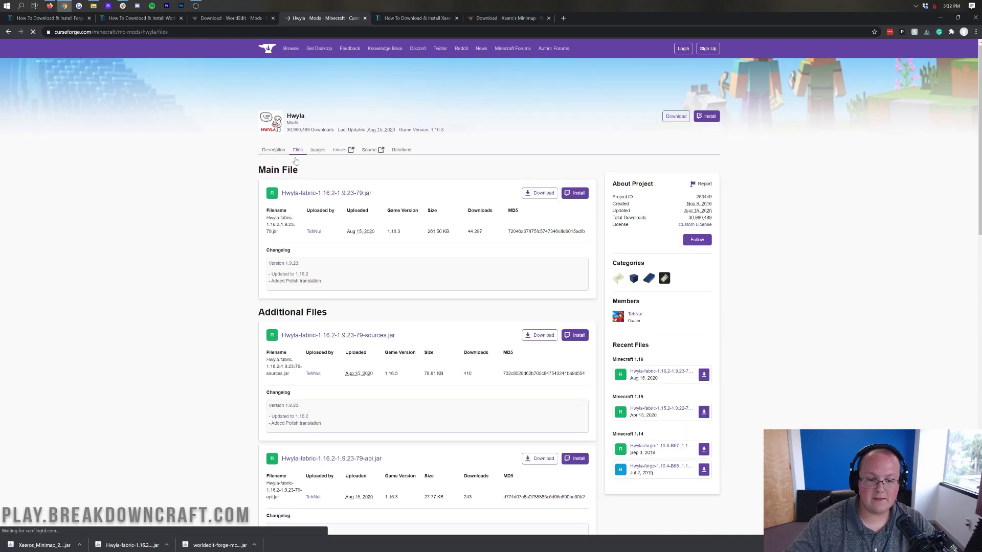
{"action": "scroll", "coordinate": [358, 215], "scroll_direction": "down", "scroll_amount": 7}
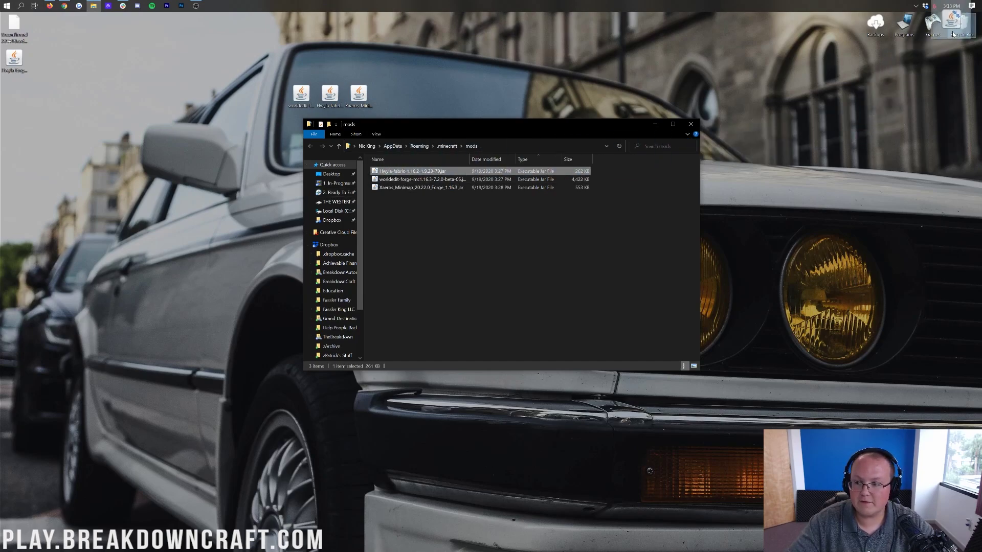
Step: Replace Hwyla-fabric-1.16.2-1.9.23-79.jar in the .minecraft mods folder with Hwyla-forge-1.10.11-B78_1.16.2.jar from the desktop, and close the folder
{"action": "left_click_drag", "start_coordinate": [966, 21], "coordinate": [963, 22]}
{"action": "left_click", "coordinate": [462, 146]}
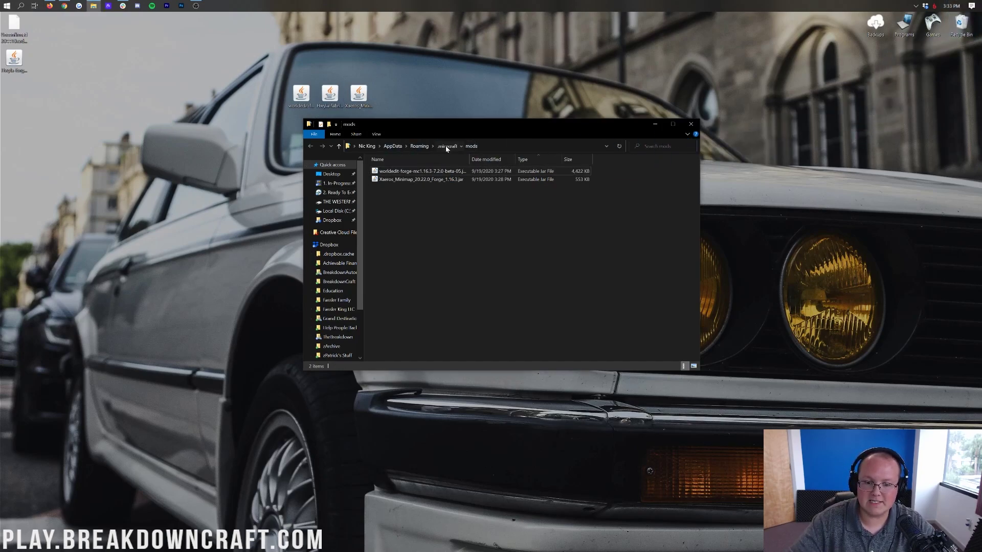
{"action": "double_click", "coordinate": [402, 255]}
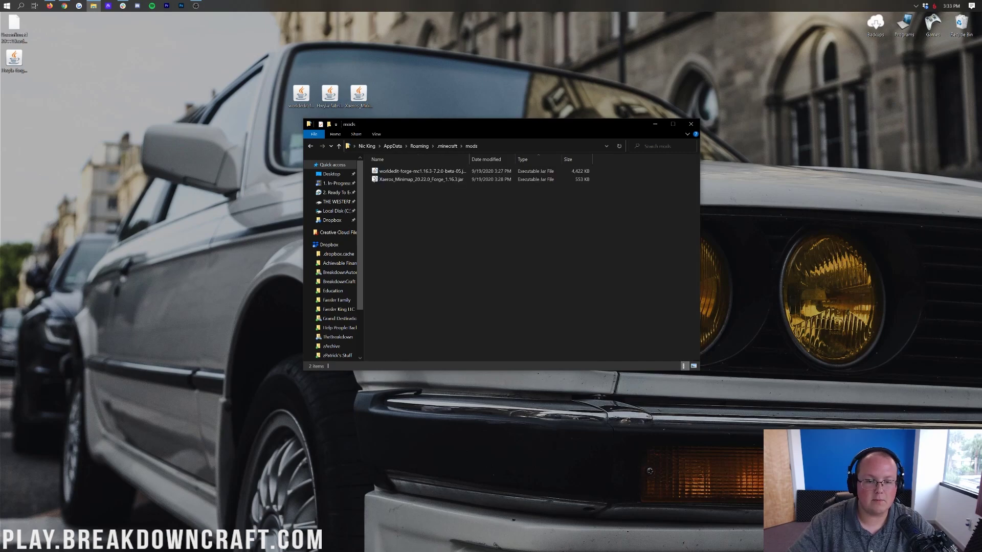
{"action": "left_click_drag", "start_coordinate": [11, 61], "coordinate": [421, 225]}
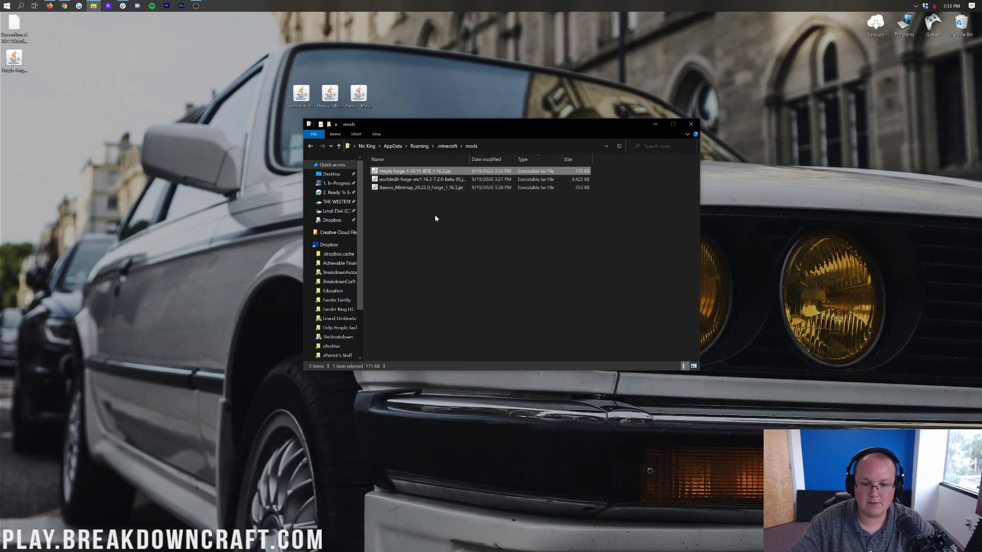
{"action": "left_click", "coordinate": [691, 124]}
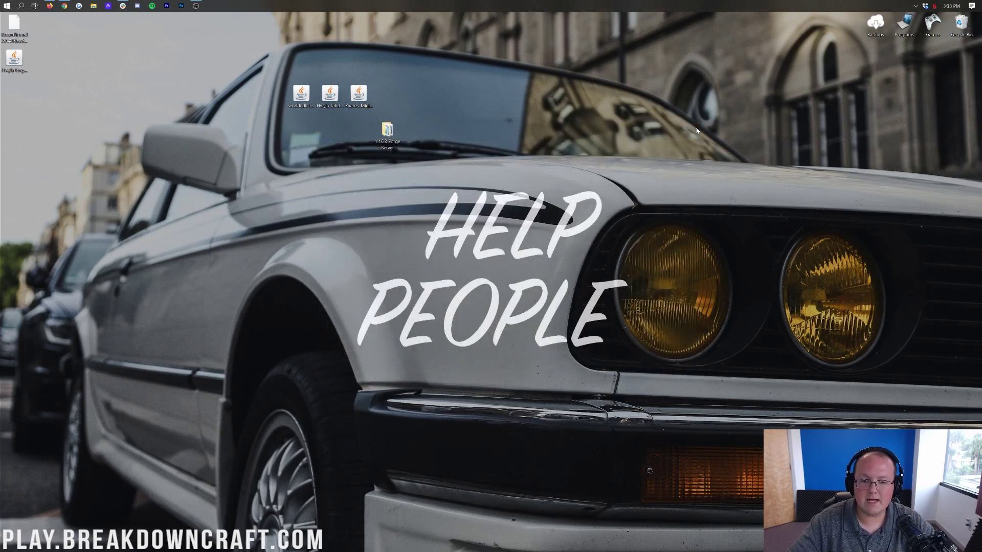
Step: Replace the Fabric Hwyla JAR in the 1.16.3 Forge Server's mods folder with Hwyla-forge-1.10.11-B78_1.16.2.jar, and close the folder
{"action": "double_click", "coordinate": [390, 134]}
{"action": "double_click", "coordinate": [394, 214]}
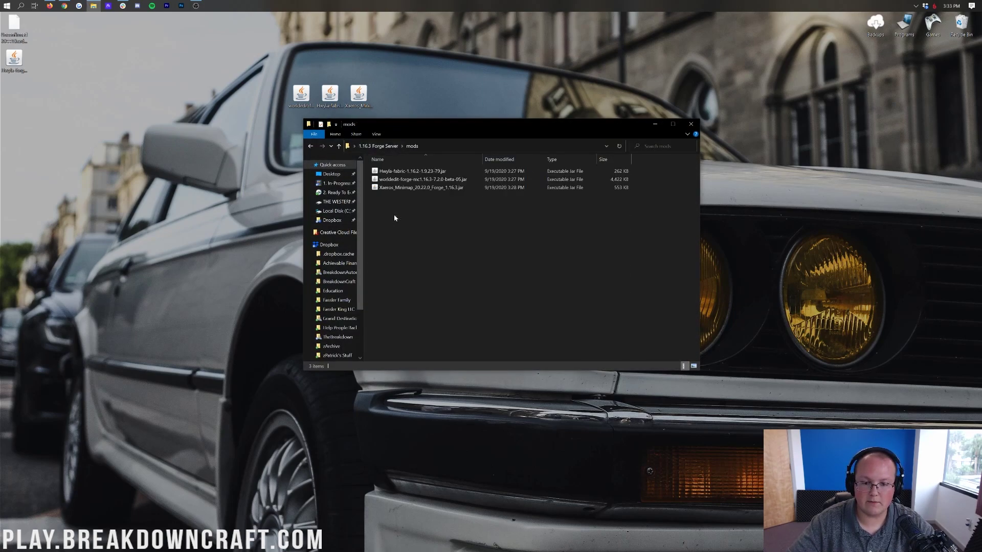
{"action": "left_click", "coordinate": [387, 174]}
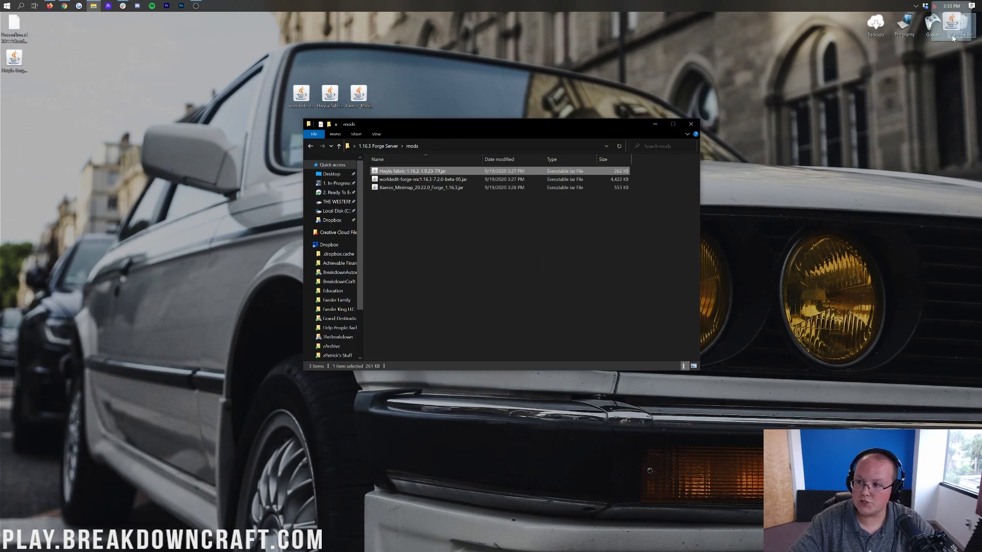
{"action": "left_click_drag", "start_coordinate": [954, 38], "coordinate": [953, 38]}
{"action": "left_click", "coordinate": [509, 256]}
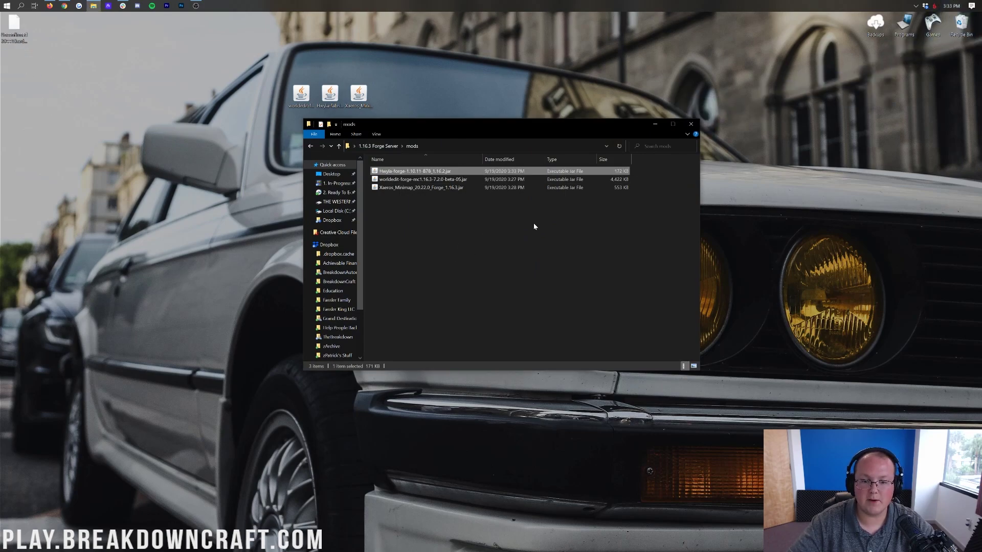
{"action": "left_click", "coordinate": [689, 128]}
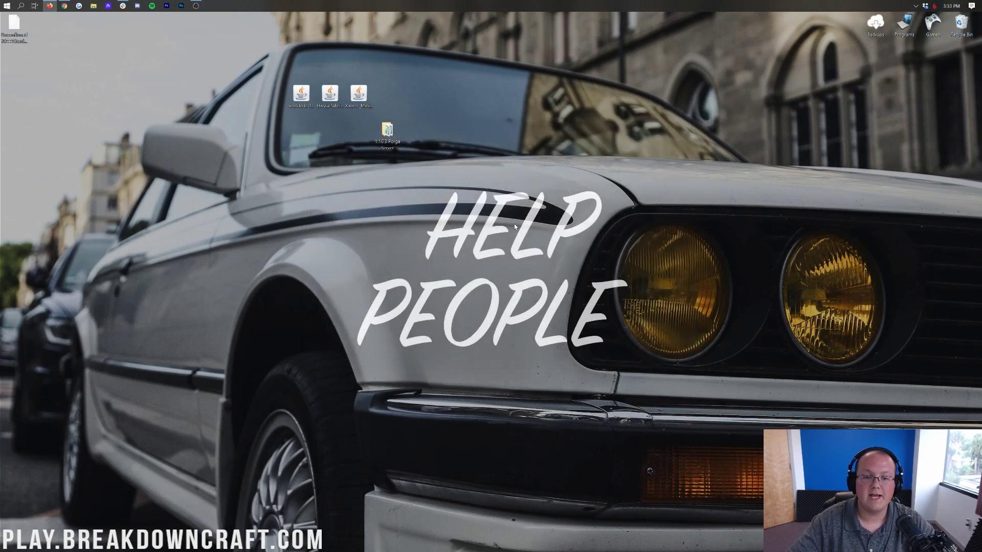
Step: Start the server with run.bat from the 1.16.3 Forge Server folder, and launch Minecraft
{"action": "double_click", "coordinate": [378, 140]}
{"action": "double_click", "coordinate": [387, 294]}
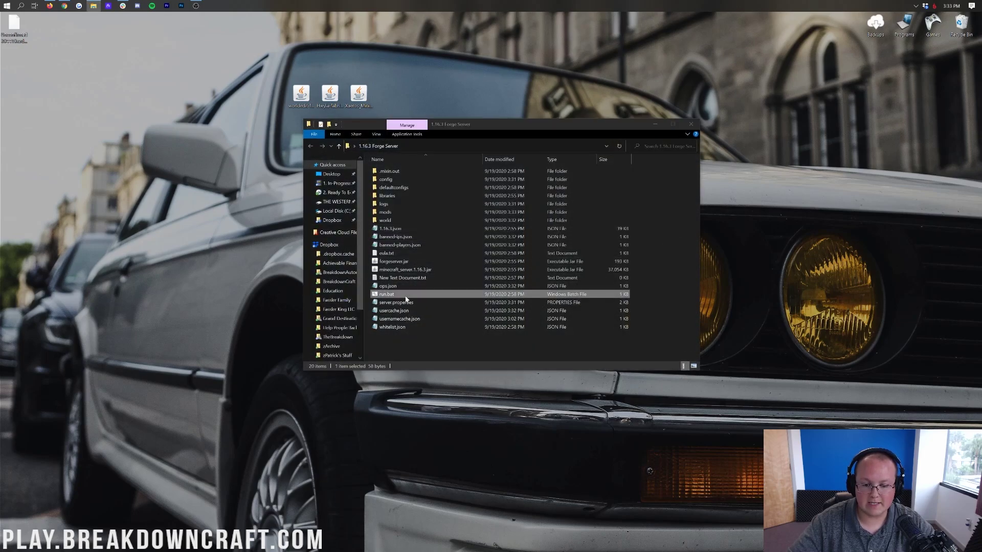
{"action": "left_click", "coordinate": [690, 122]}
{"action": "left_click", "coordinate": [2, 3]}
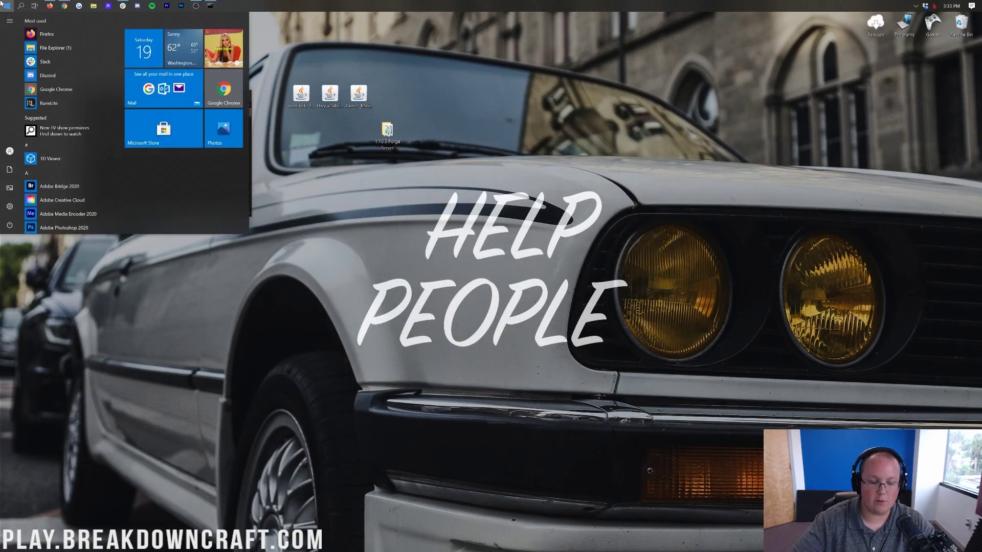
{"action": "type", "text": "minecraft"}
{"action": "key", "text": "Return"}
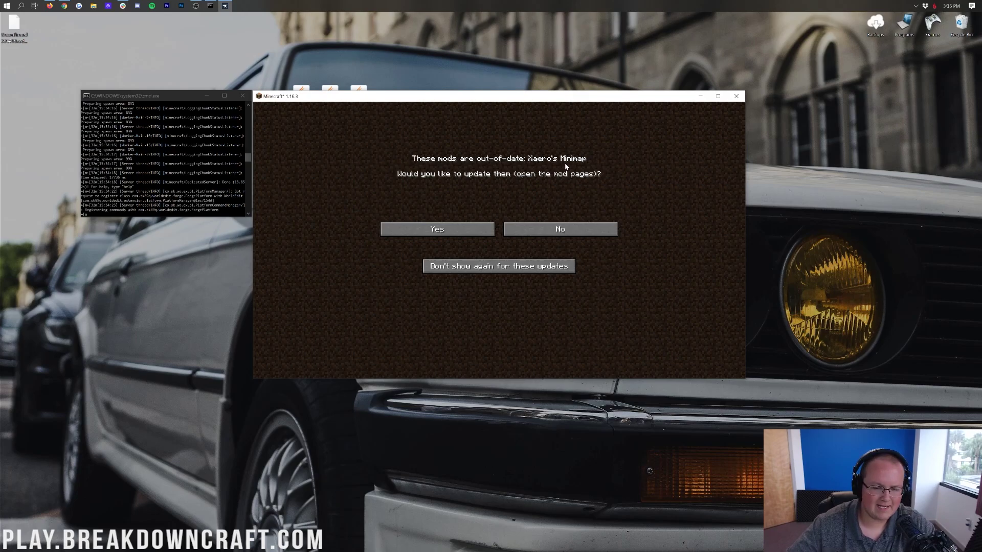
Step: Permanently dismiss the Xaero's Minimap update notice and join the multiplayer server at 192.168.1.1 by direct connection
{"action": "left_click", "coordinate": [509, 266]}
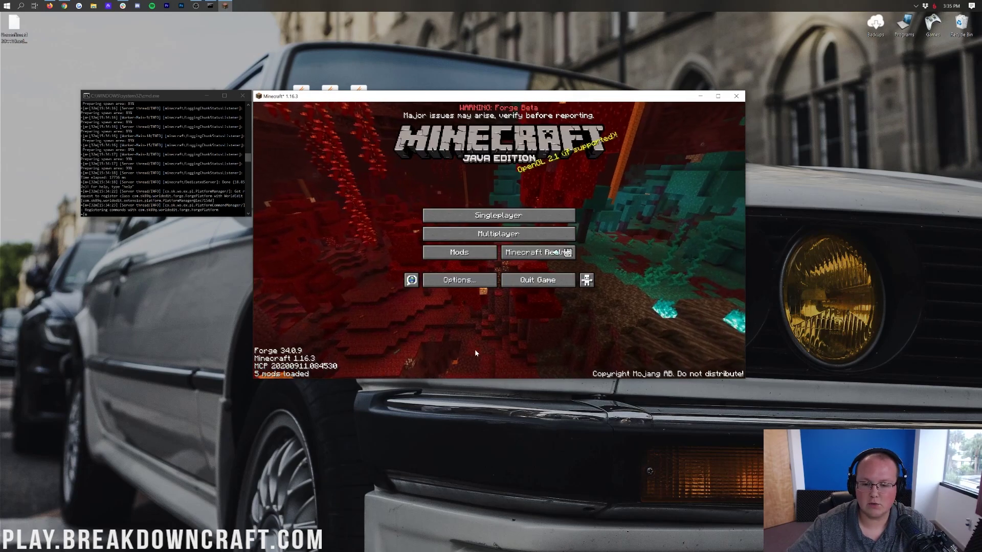
{"action": "left_click", "coordinate": [489, 235]}
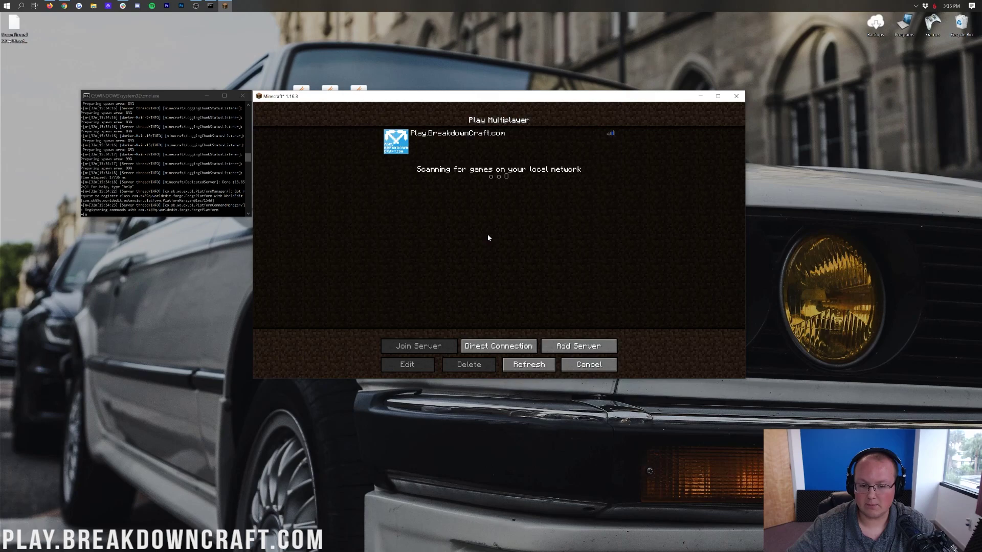
{"action": "left_click", "coordinate": [505, 347]}
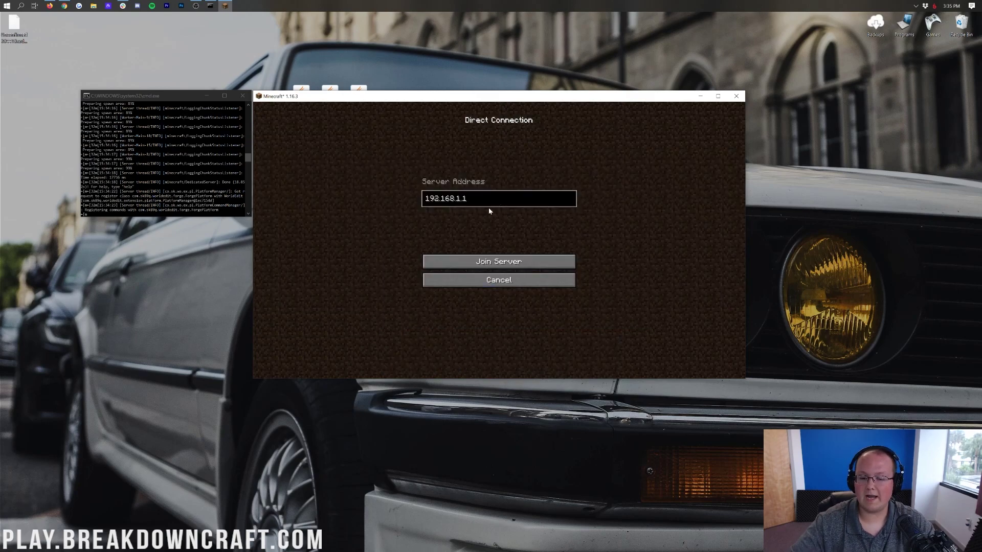
{"action": "left_click", "coordinate": [465, 266]}
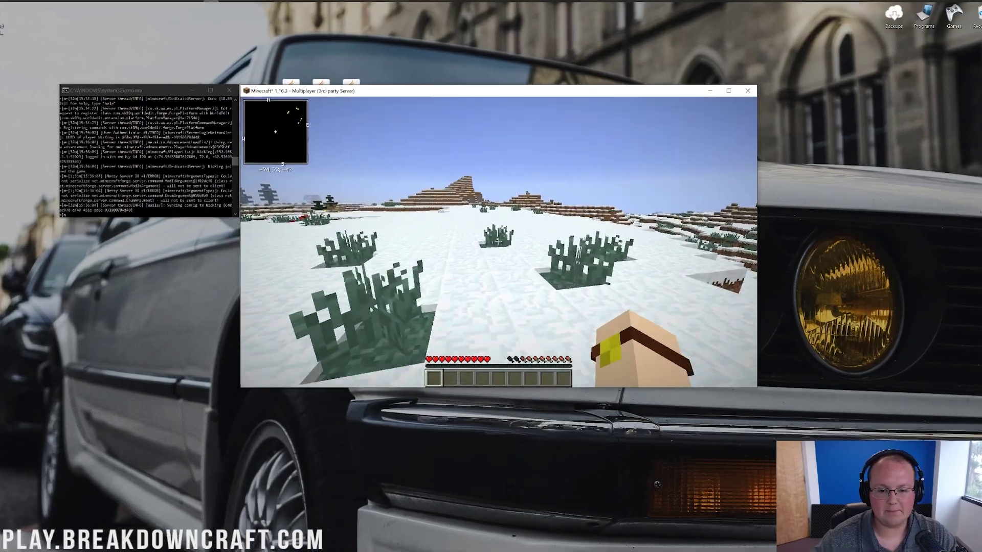
Step: Walk around the snowy terrain to examine the minimap and the block information overlay
{"action": "key", "text": "w"}
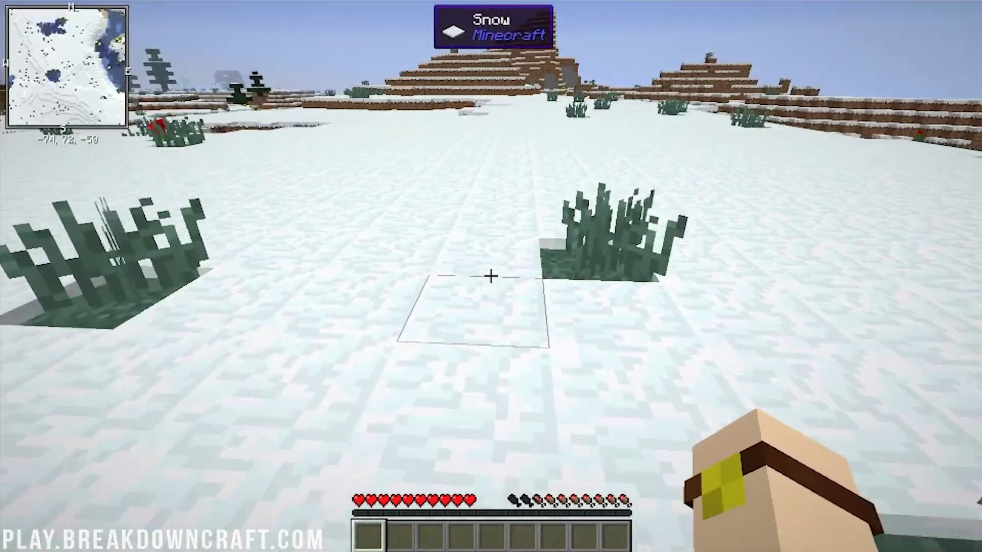
{"action": "key", "text": "w"}
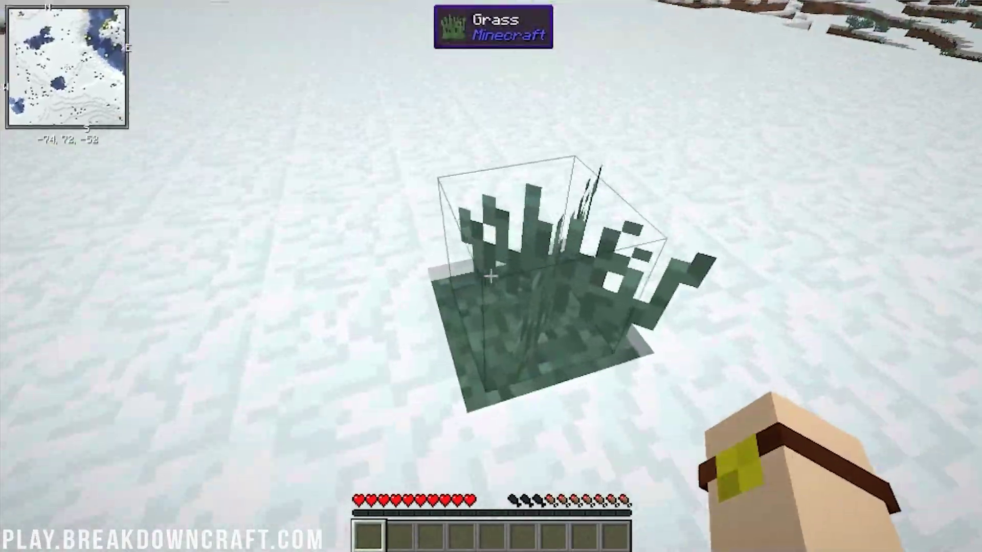
{"action": "key", "text": "w"}
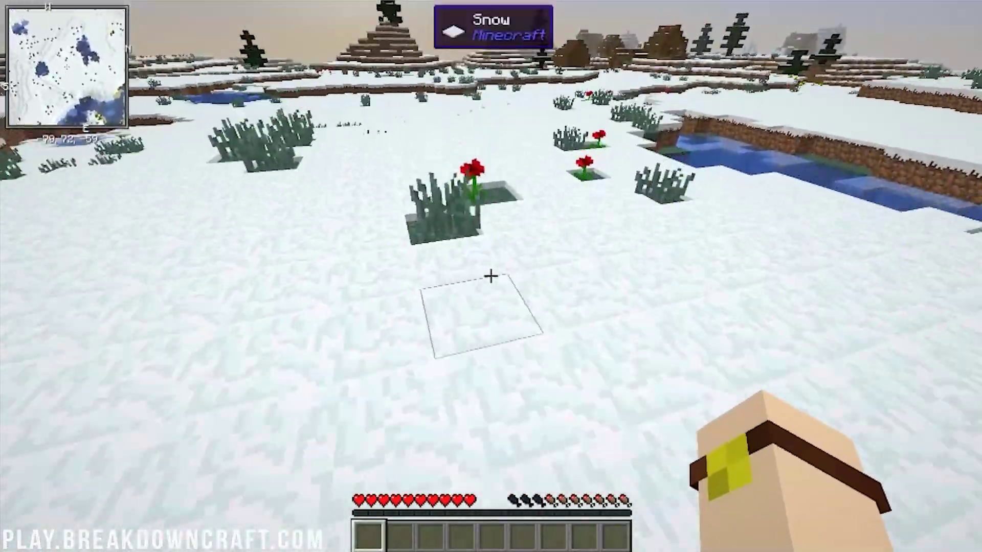
{"action": "key", "text": "w"}
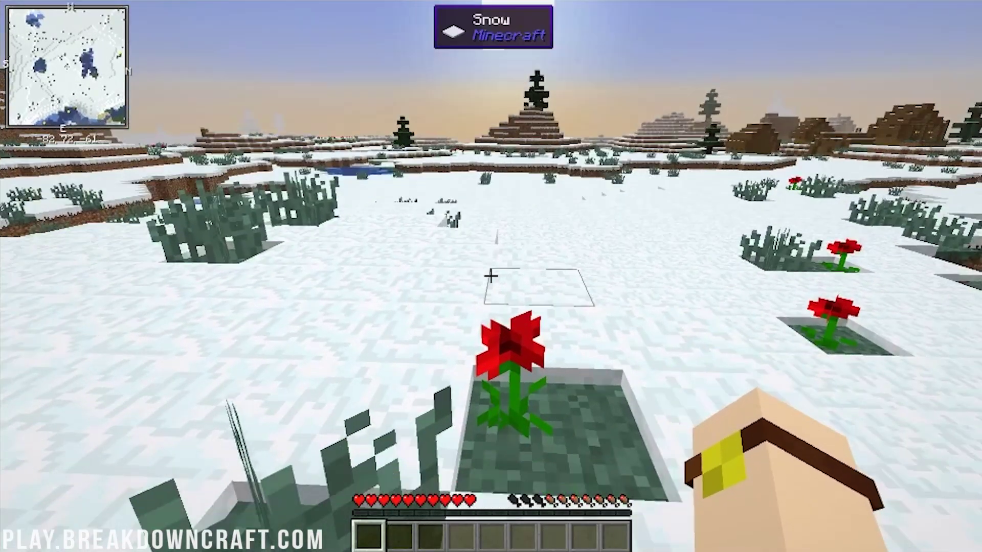
{"action": "left_click", "coordinate": [491, 276]}
Step: Add a green minimap waypoint named Spawn at the player's current position in the overworld's Default set
{"action": "key", "text": "u"}
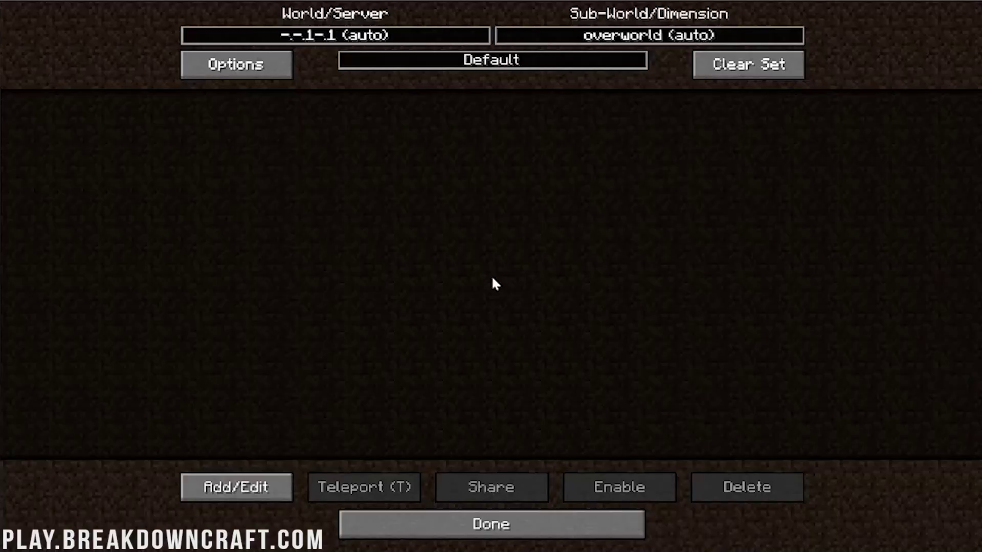
{"action": "key", "text": "Escape"}
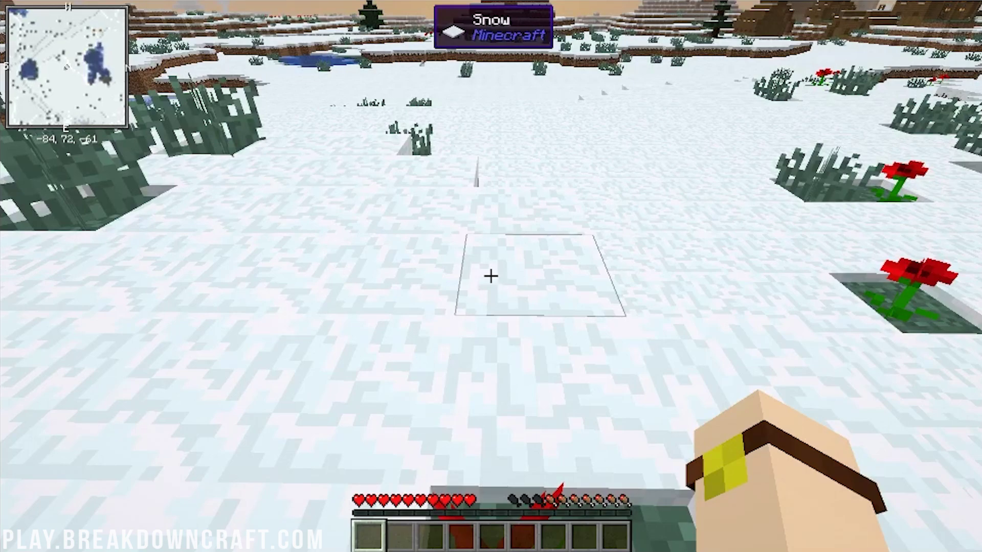
{"action": "key", "text": "u"}
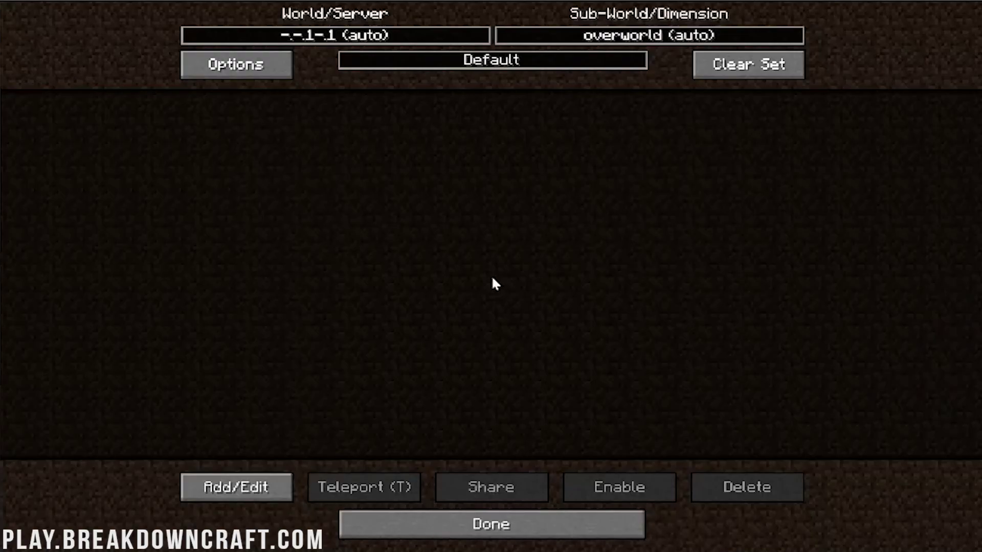
{"action": "left_click", "coordinate": [281, 496]}
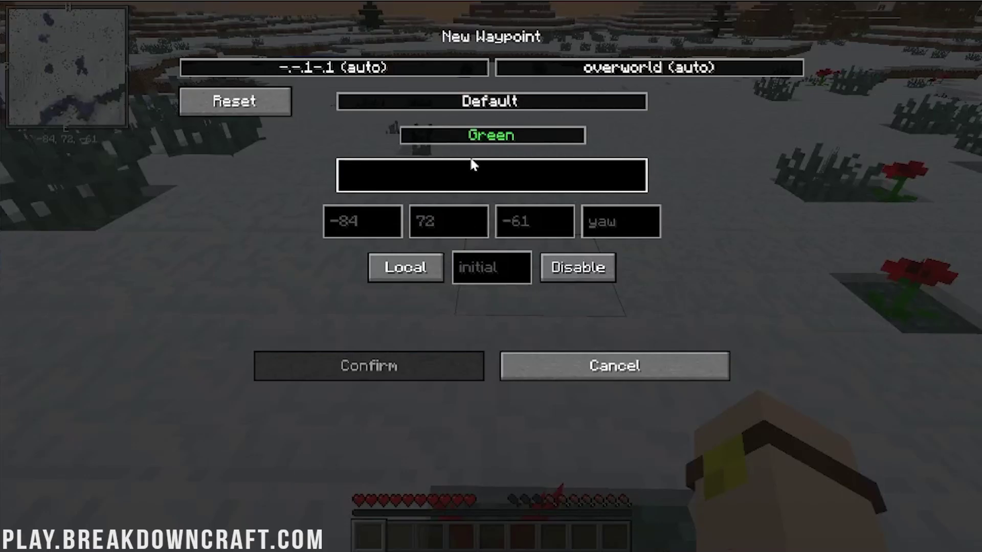
{"action": "type", "text": "Spawn"}
{"action": "left_click", "coordinate": [448, 369]}
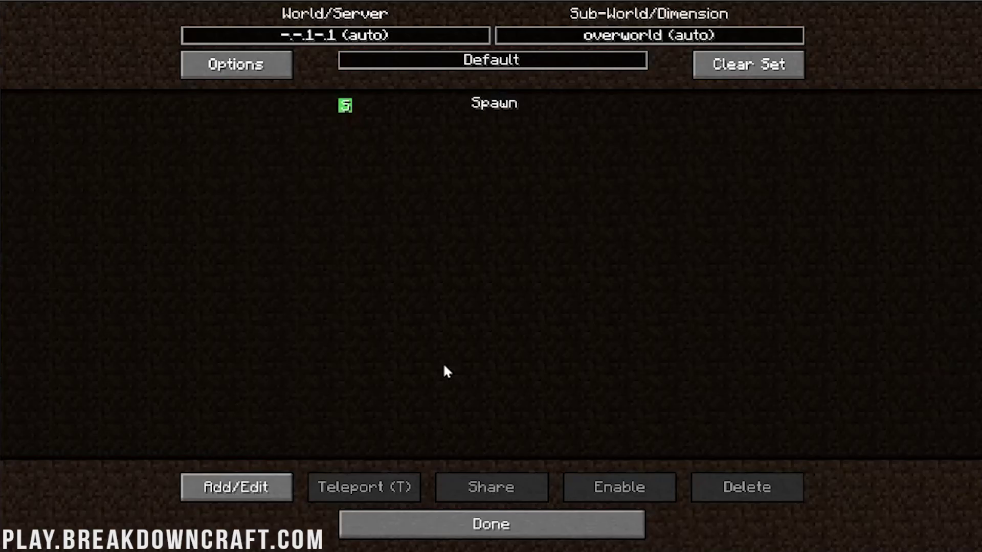
Step: Change the Spawn waypoint's colour to Dark Purple and return to the game
{"action": "left_click", "coordinate": [491, 524]}
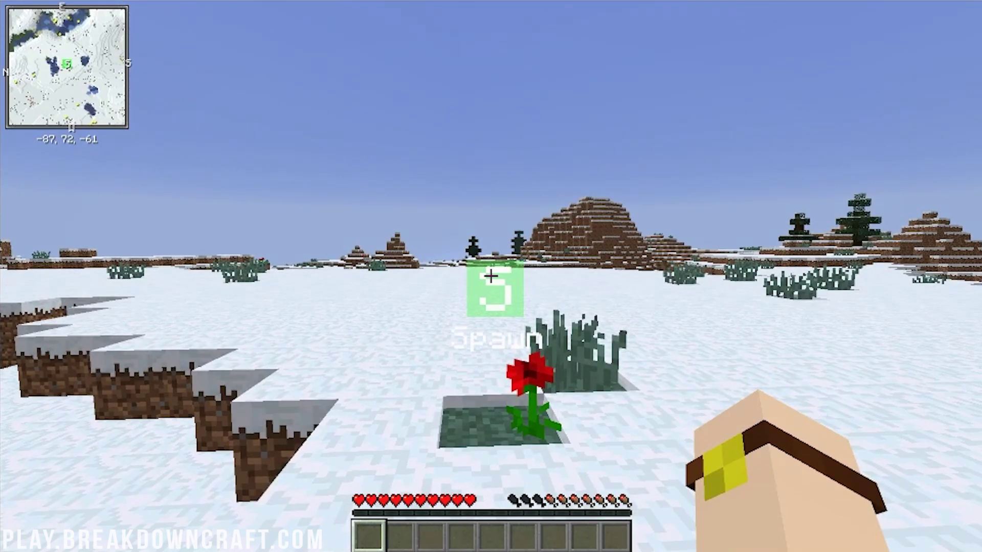
{"action": "key", "text": "u"}
{"action": "left_click", "coordinate": [547, 113]}
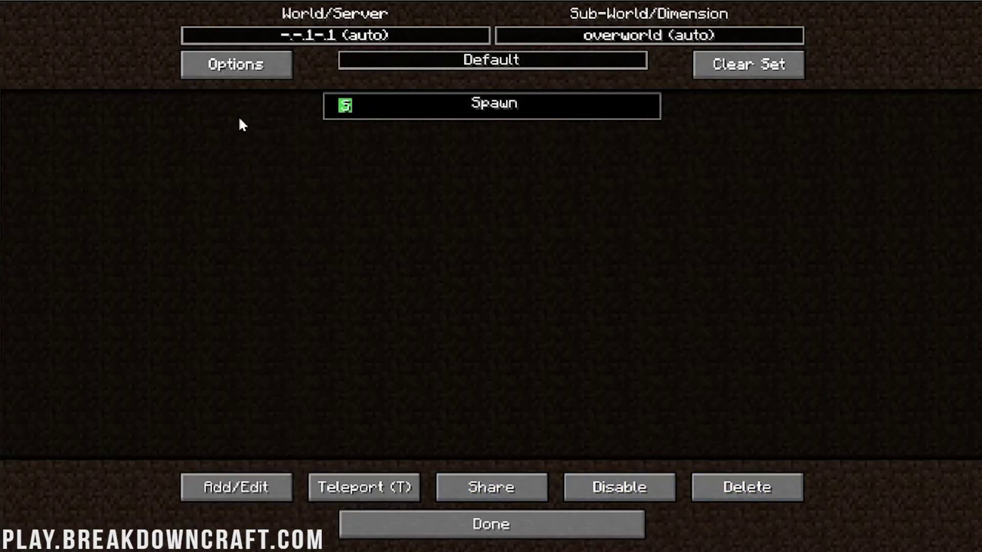
{"action": "left_click", "coordinate": [440, 103]}
{"action": "left_click", "coordinate": [440, 107]}
{"action": "left_click", "coordinate": [235, 488]}
{"action": "left_click", "coordinate": [466, 137]}
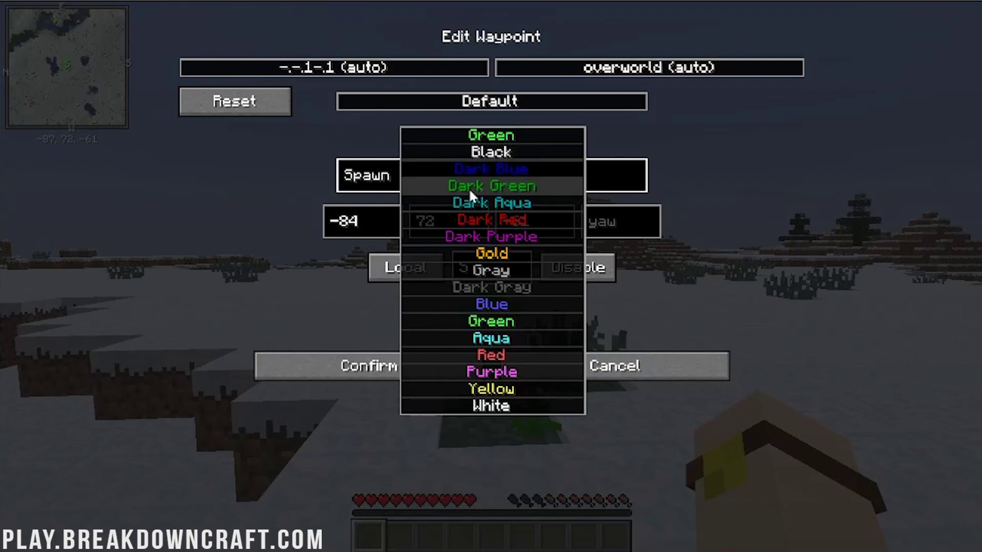
{"action": "left_click", "coordinate": [475, 237]}
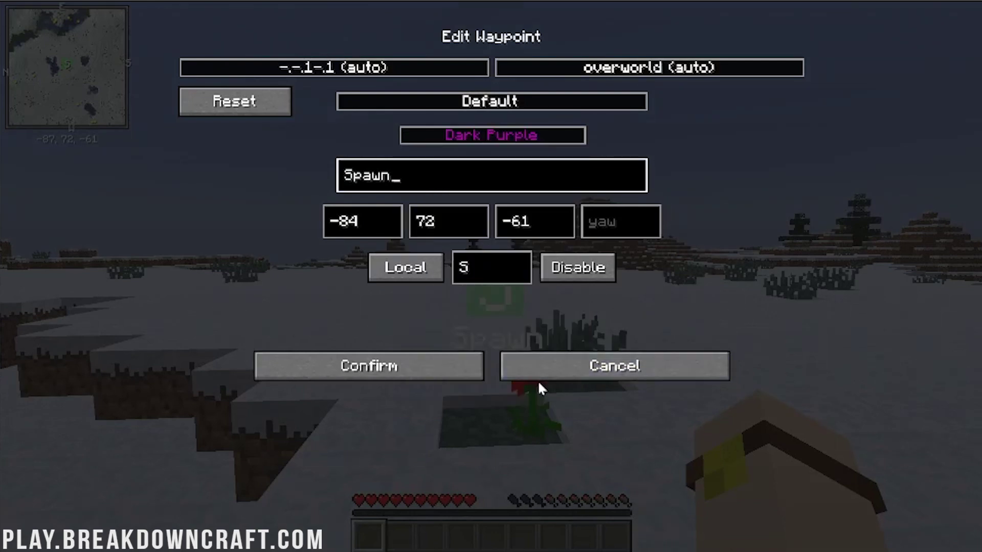
{"action": "left_click", "coordinate": [438, 373]}
{"action": "key", "text": "Escape"}
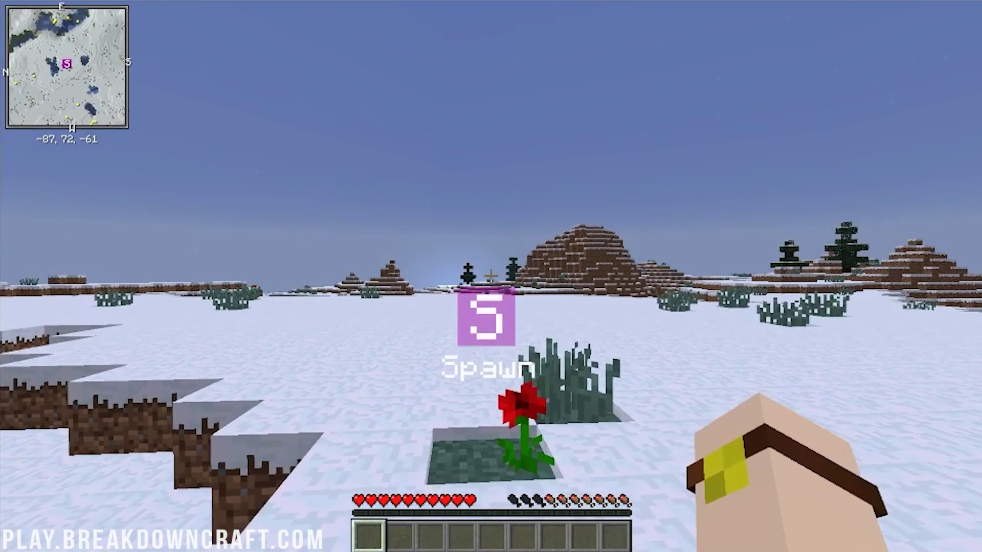
Step: Get the WorldEdit wand and select a snowy region west of Spawn from (-115, 69, -59) to (-127, 69, -65)
{"action": "key", "text": "w"}
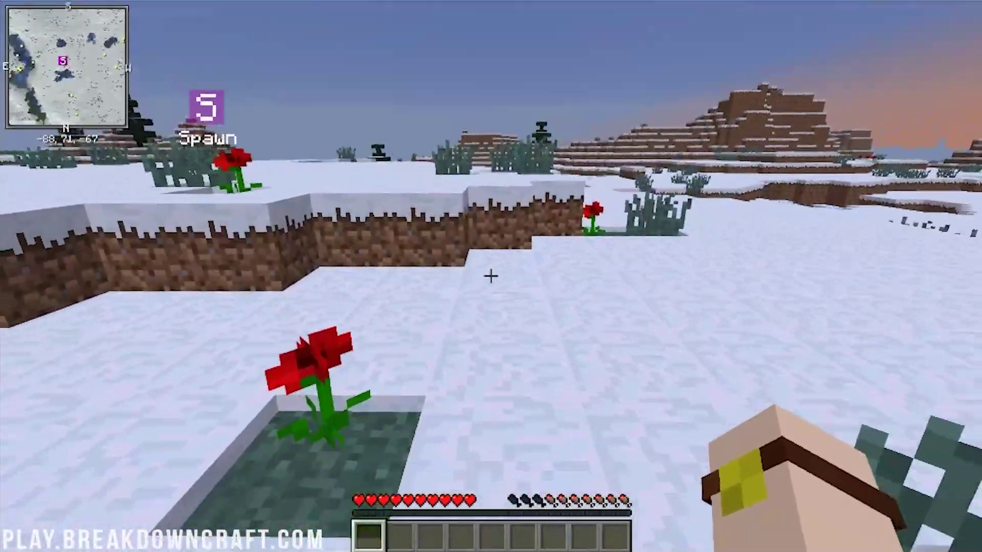
{"action": "key", "text": "w"}
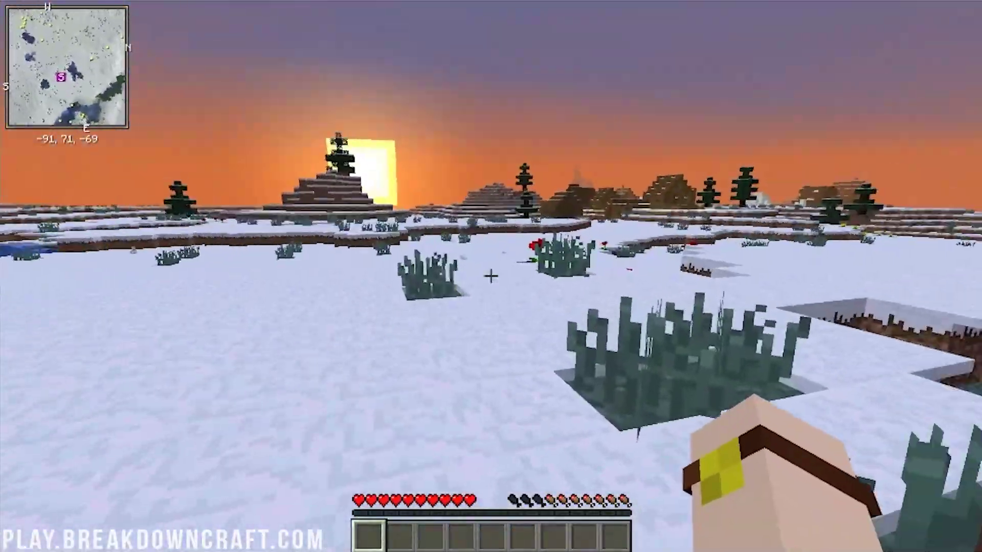
{"action": "key", "text": "w"}
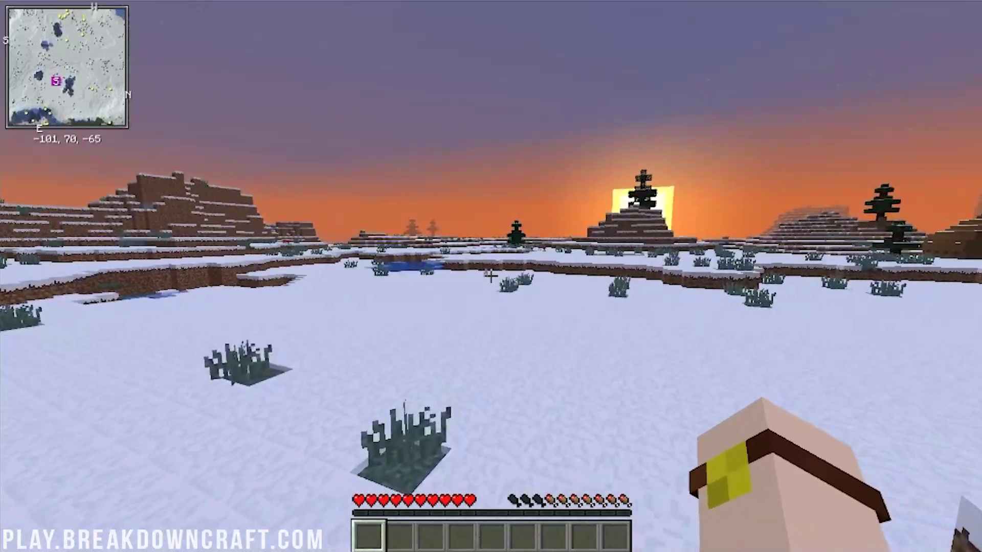
{"action": "key", "text": "w"}
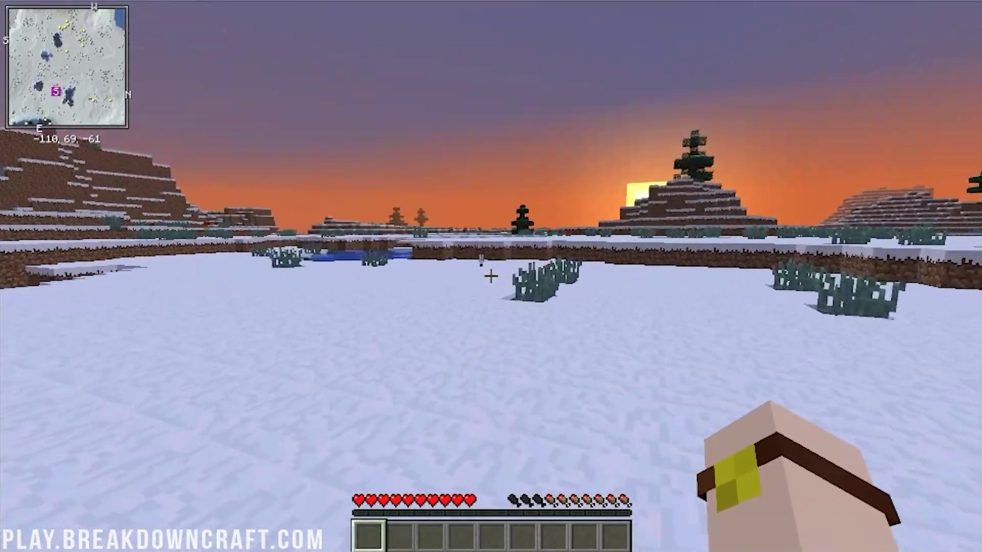
{"action": "key", "text": "super"}
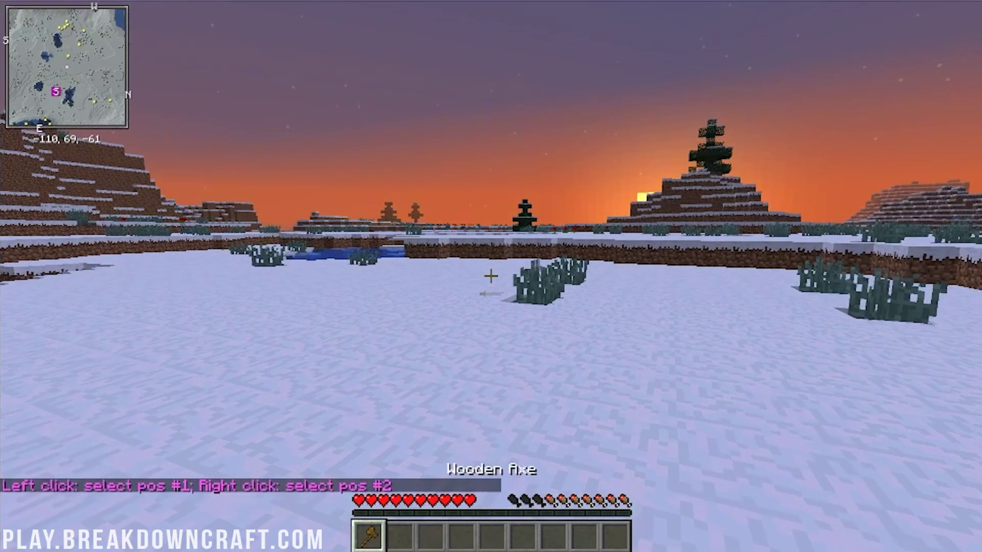
{"action": "key", "text": "w"}
{"action": "left_click", "coordinate": [491, 276]}
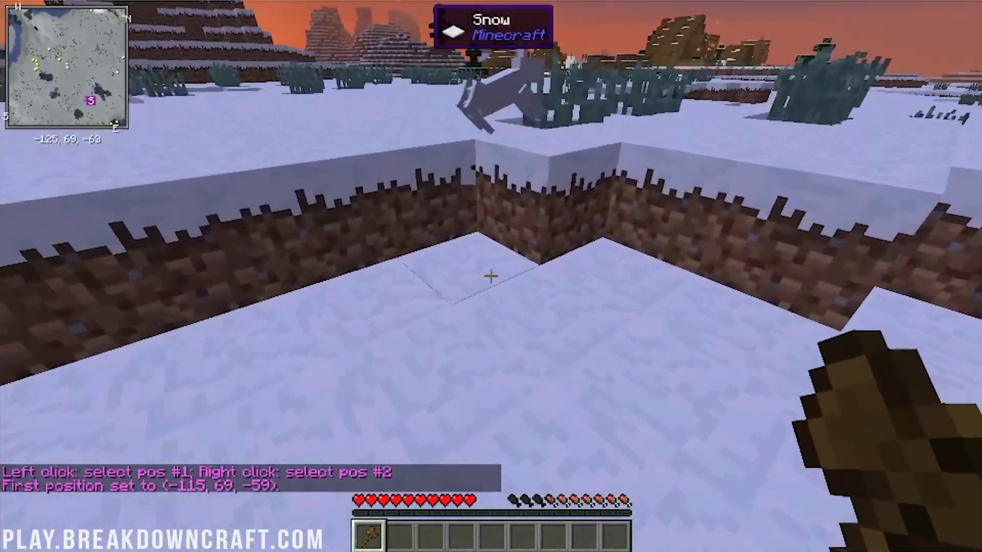
{"action": "right_click", "coordinate": [491, 276]}
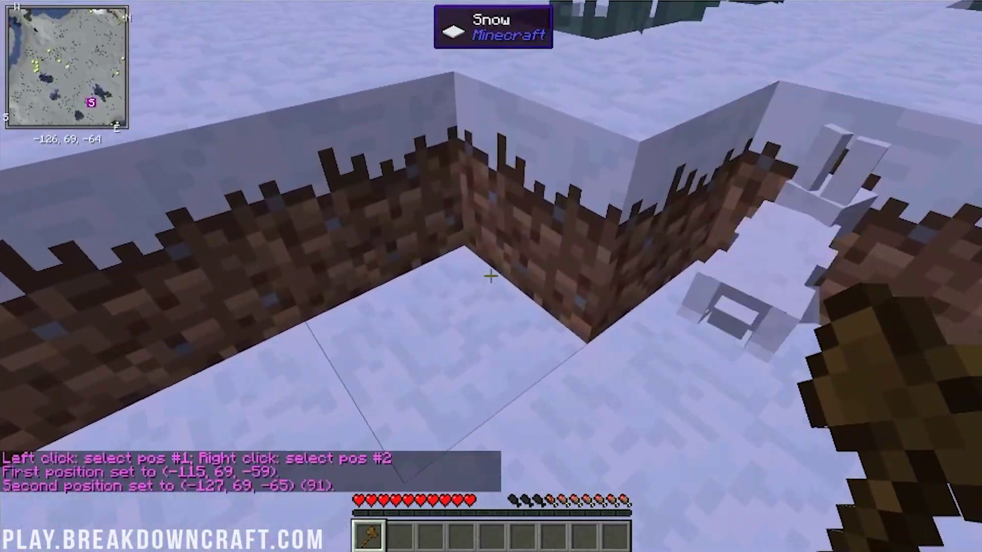
Step: Replace the snow in the selected region with gold_block using the WorldEdit replace command
{"action": "key", "text": "w"}
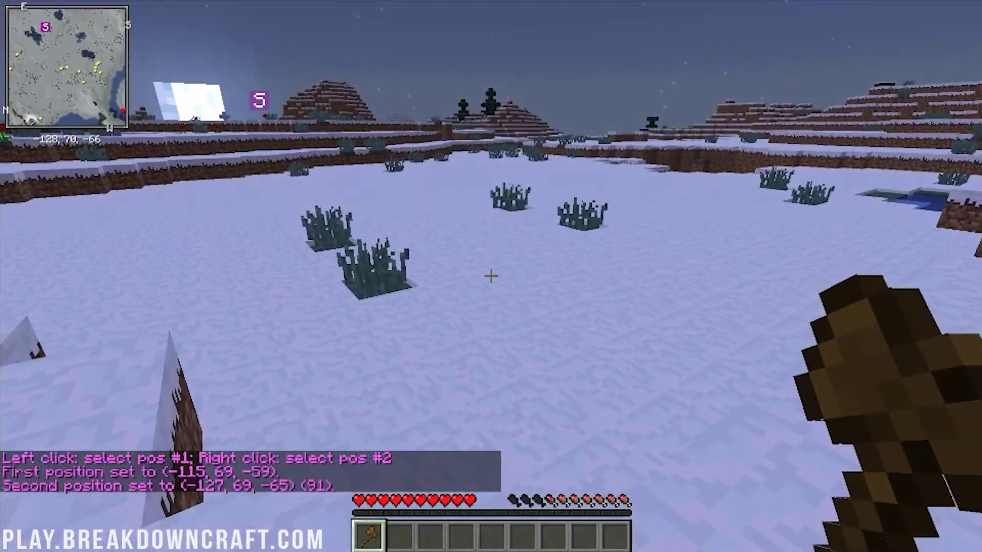
{"action": "type", "text": "//rea"}
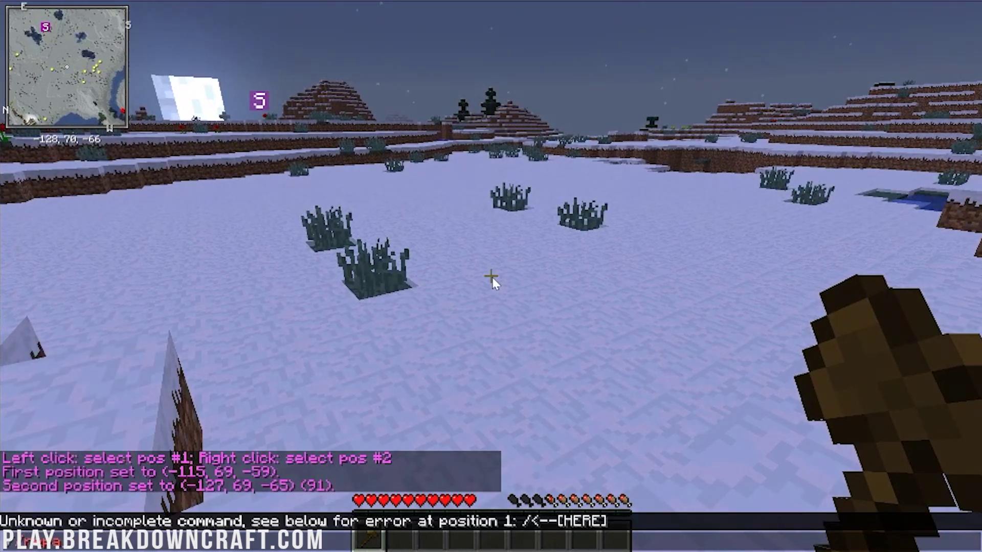
{"action": "key", "text": "BackSpace"}
{"action": "type", "text": "place snow"}
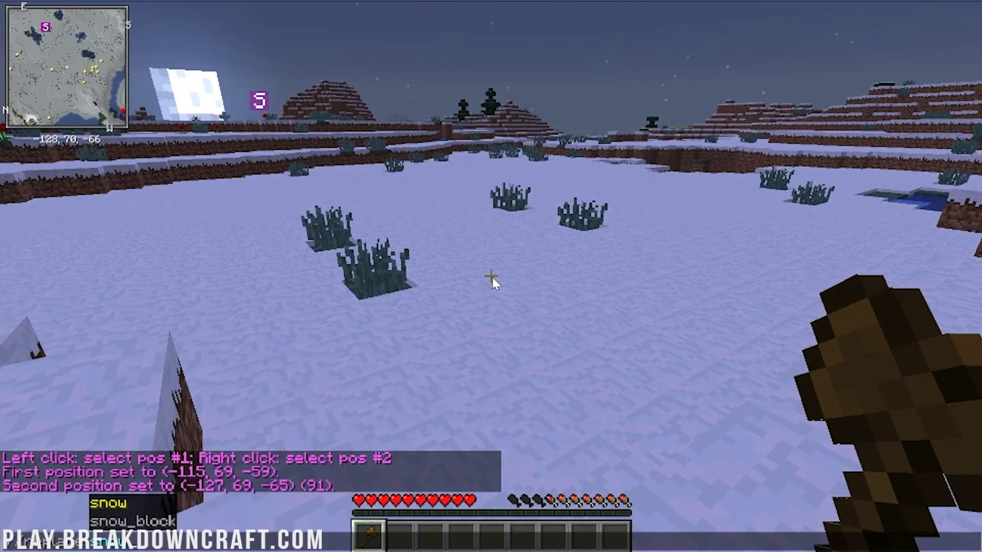
{"action": "type", "text": " gl"}
{"action": "key", "text": "BackSpace"}
{"action": "type", "text": "old_"}
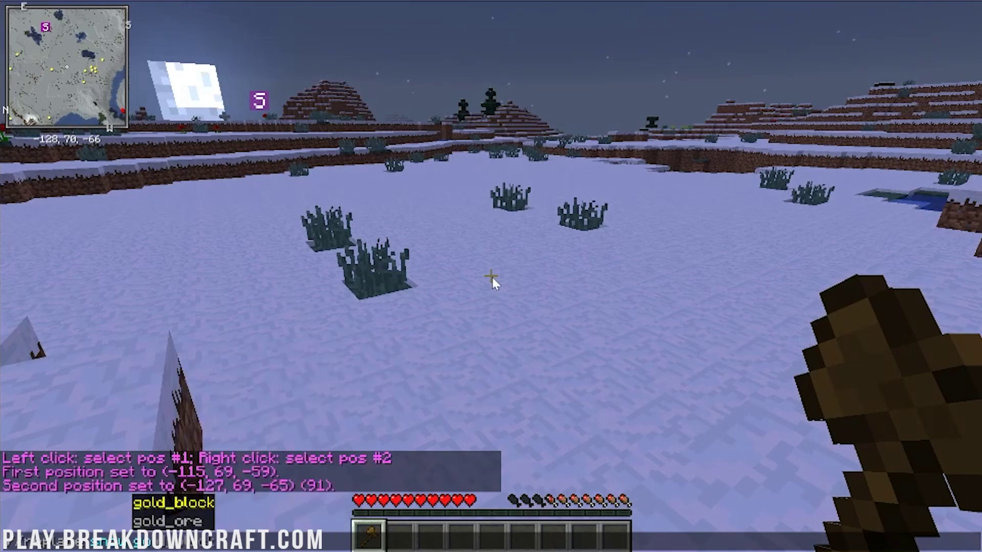
{"action": "type", "text": "block"}
{"action": "key", "text": "Return"}
Step: Walk northwest to the wooden village house and set the first WorldEdit position at its lantern-lit entrance, (-150, 71, -122)
{"action": "key", "text": "w"}
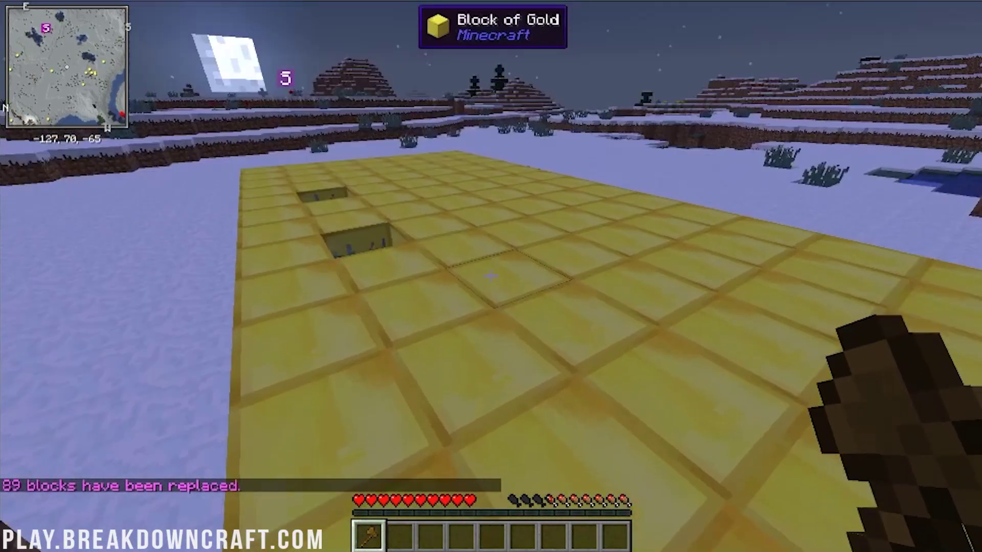
{"action": "key", "text": "w"}
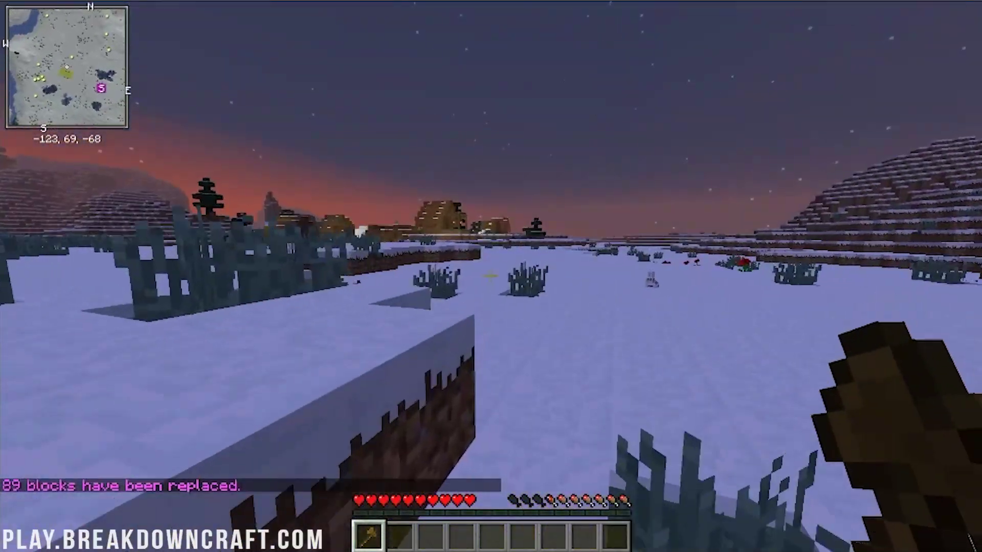
{"action": "key", "text": "w"}
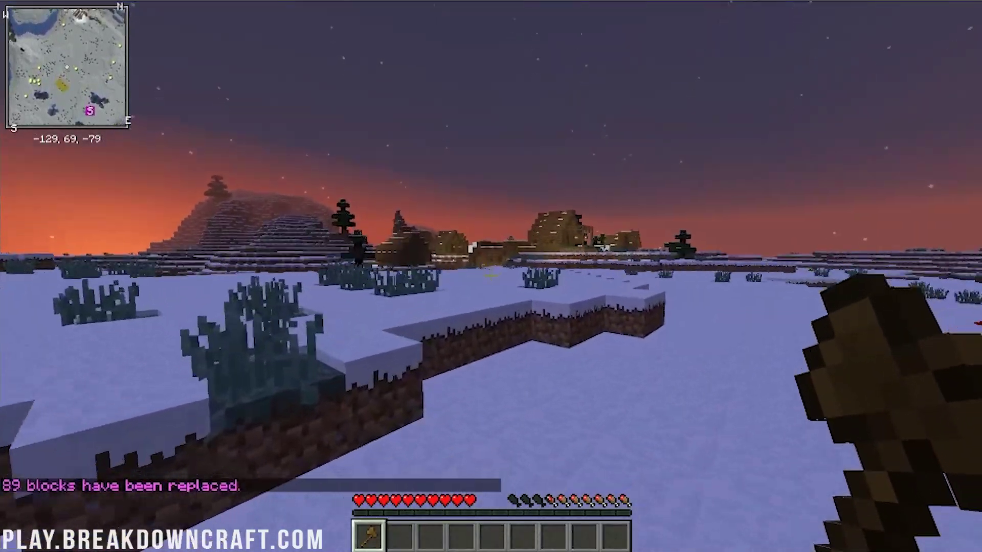
{"action": "key", "text": "w"}
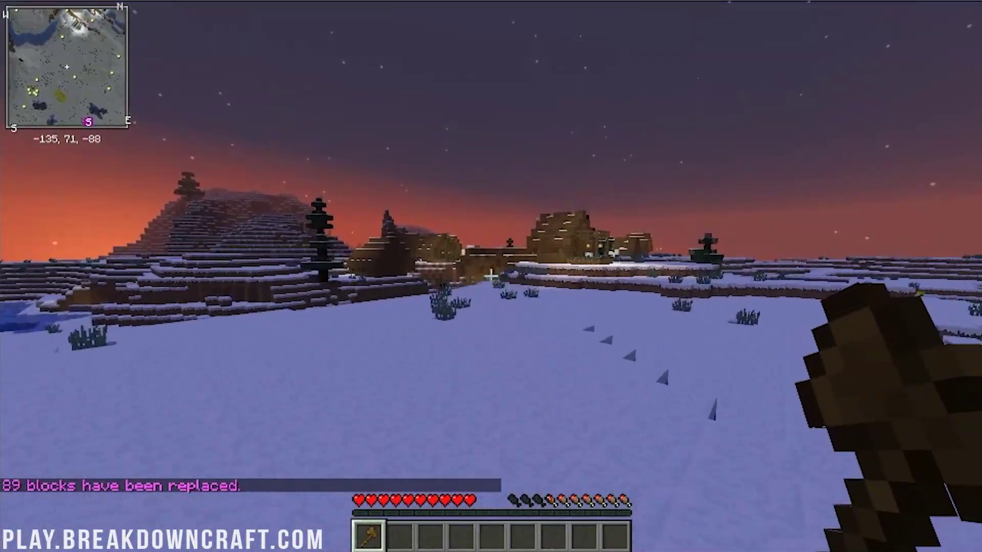
{"action": "key", "text": "w"}
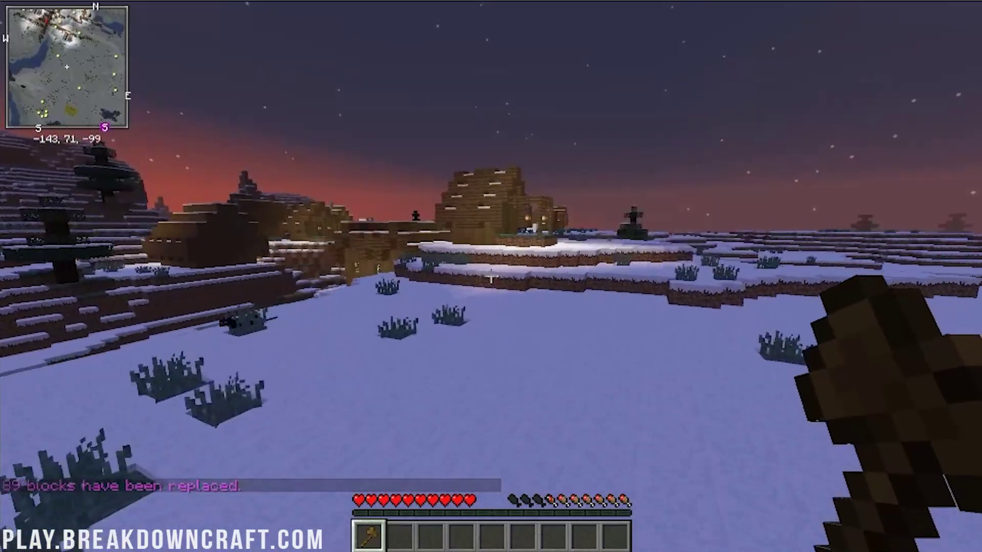
{"action": "key", "text": "w"}
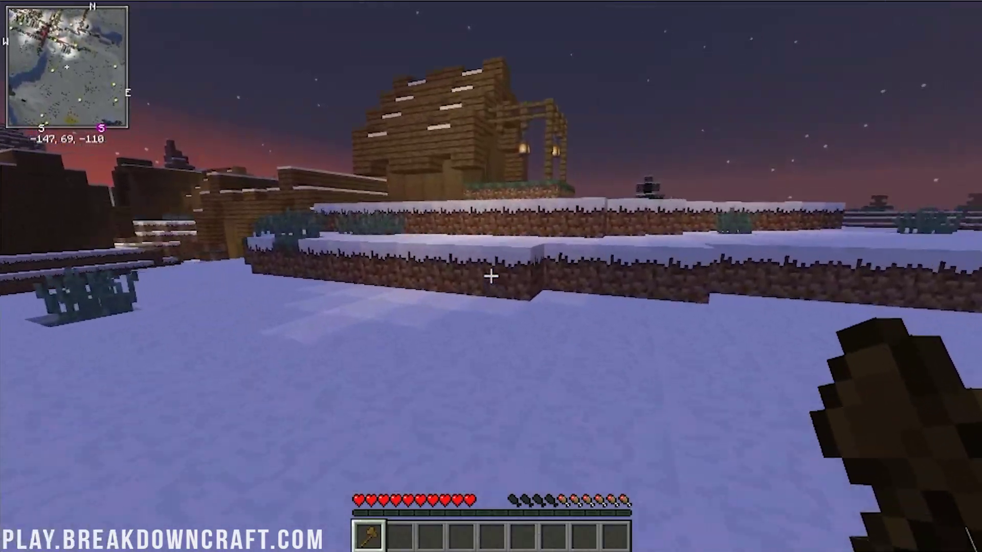
{"action": "key", "text": "w"}
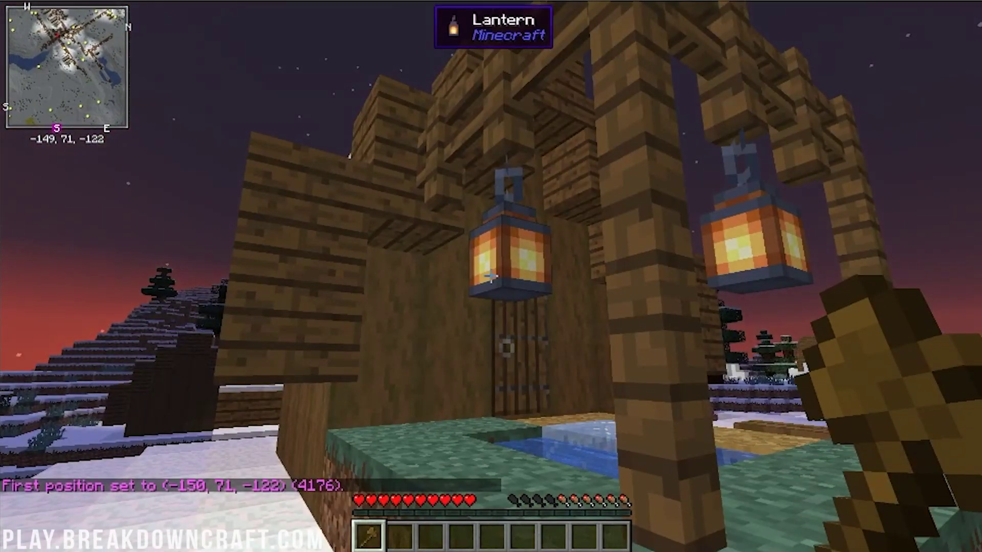
Step: Set the player's own game mode to Creative
{"action": "type", "text": "/g"}
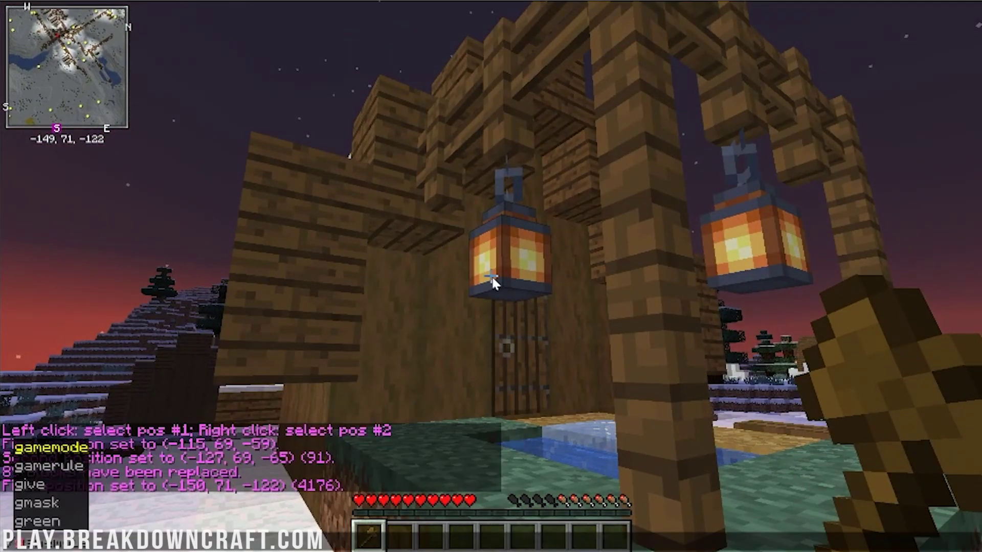
{"action": "type", "text": "creative"}
{"action": "key", "text": "Return"}
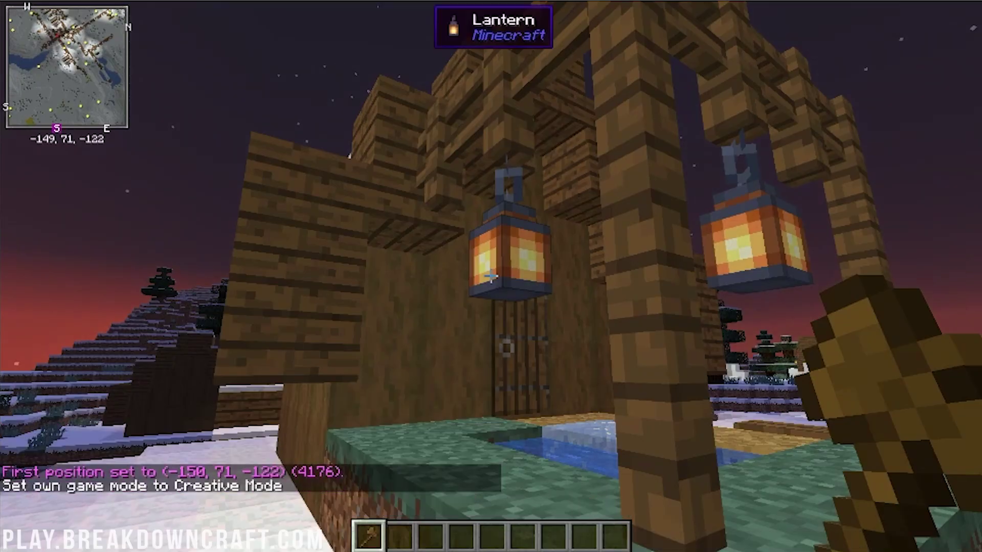
Step: Fly above the village house and set the second WorldEdit position there at (-158, 78, -128)
{"action": "key", "text": "space"}
{"action": "key", "text": "space"}
{"action": "key", "text": "w"}
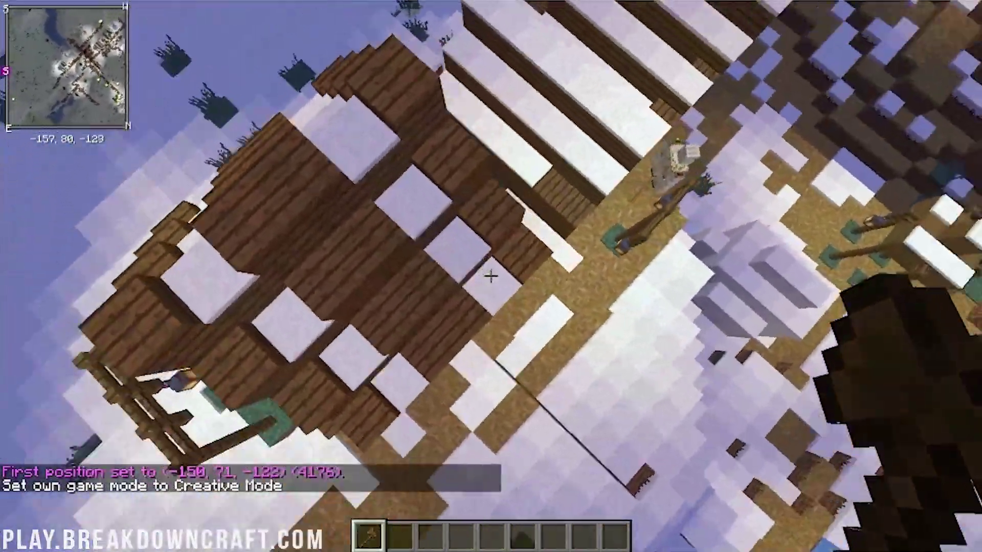
{"action": "key", "text": "shift"}
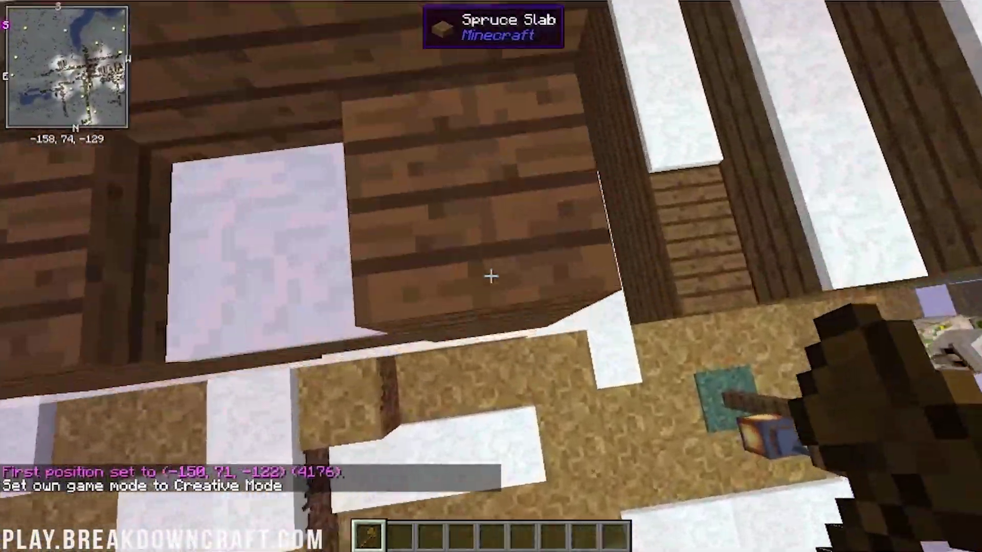
{"action": "key", "text": "space"}
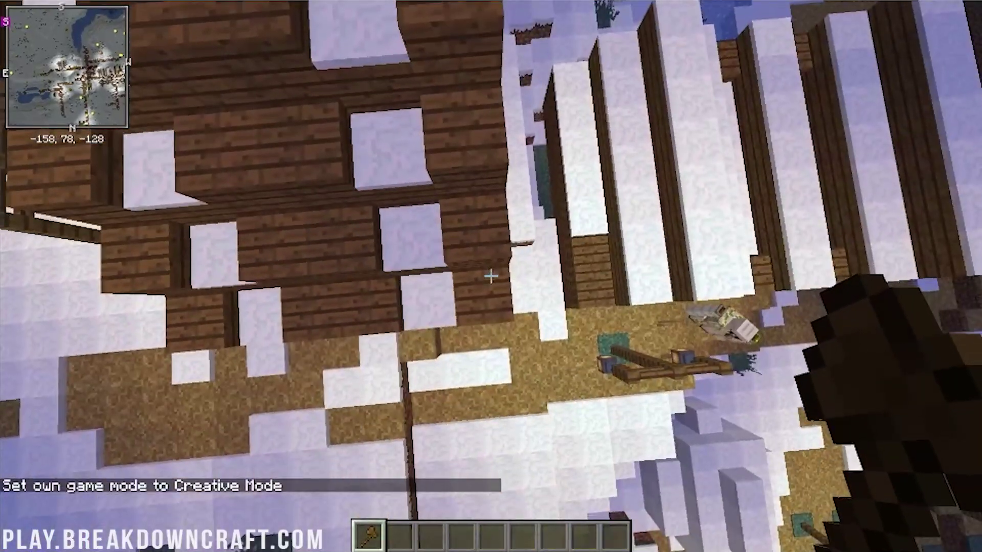
{"action": "type", "text": "/br"}
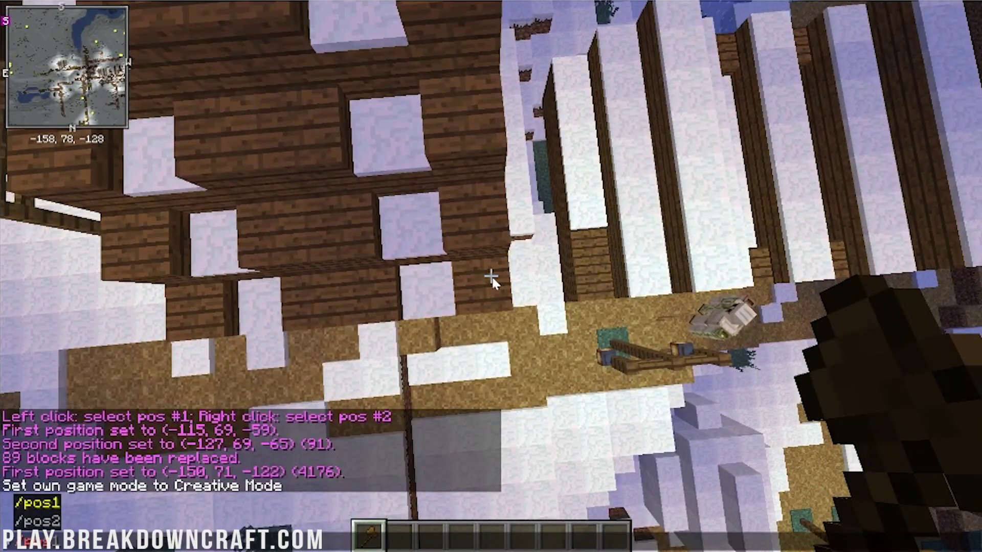
{"action": "right_click", "coordinate": [491, 276]}
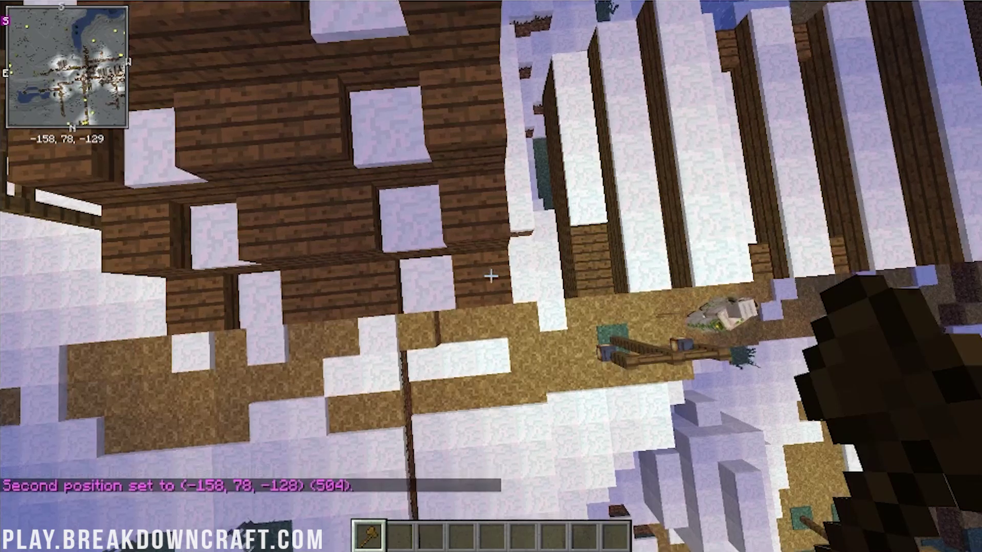
Step: Fill the empty space in the region selected around the house with dirt using the WorldEdit replace command
{"action": "key", "text": "w"}
{"action": "key", "text": "slash"}
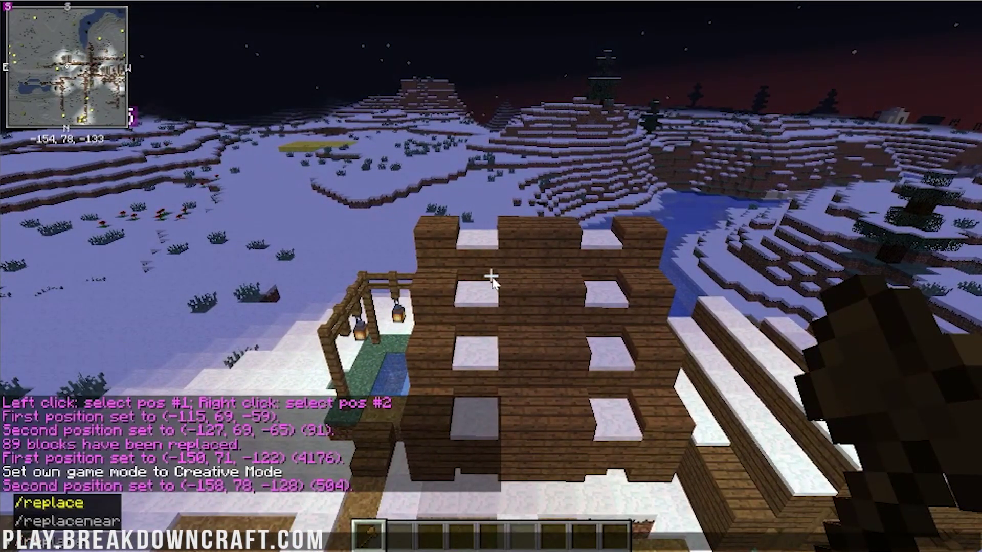
{"action": "type", "text": "irt"}
{"action": "key", "text": "Return"}
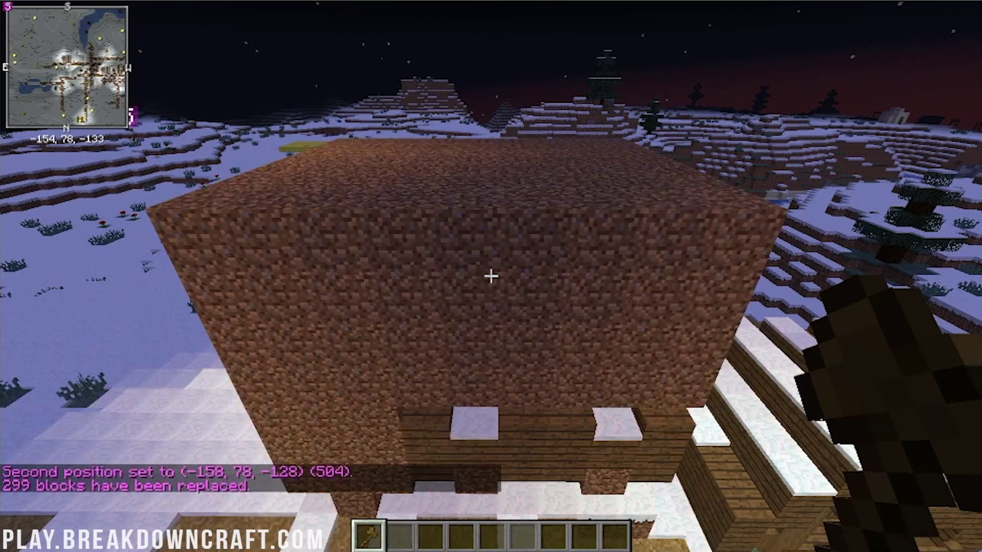
Step: Fly down to the house entrance and dig a tunnel by hand through the dirt to the barrels inside
{"action": "key", "text": "w"}
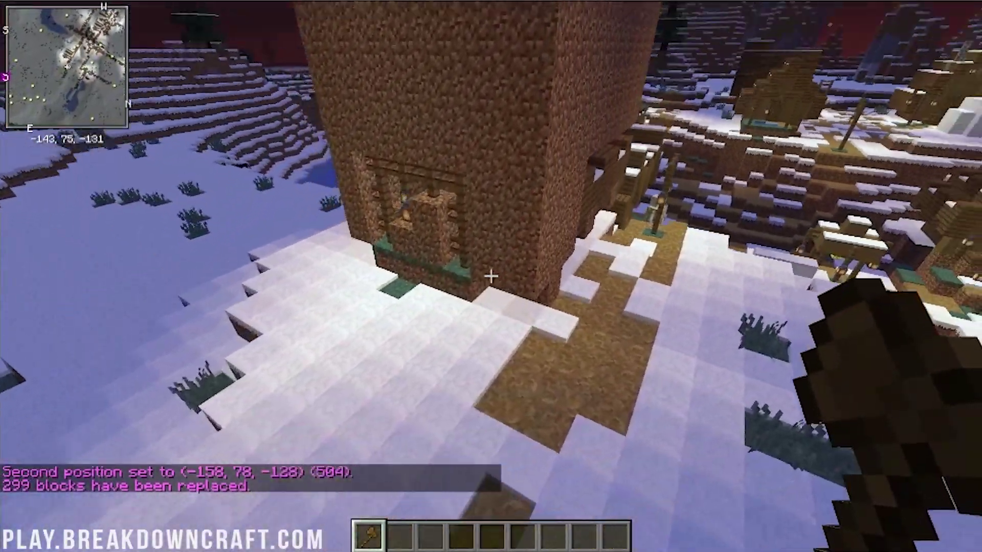
{"action": "key", "text": "2"}
{"action": "key", "text": "w"}
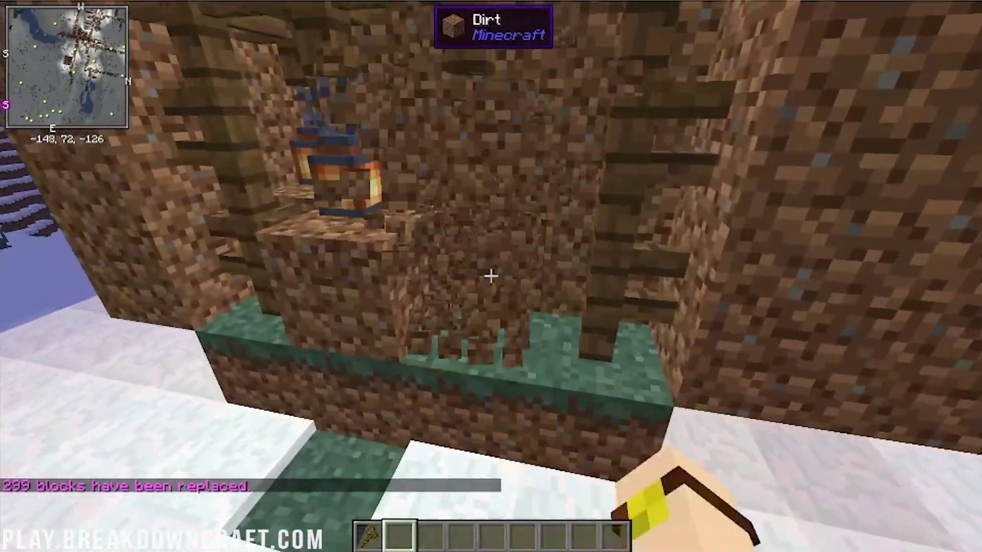
{"action": "key", "text": "w"}
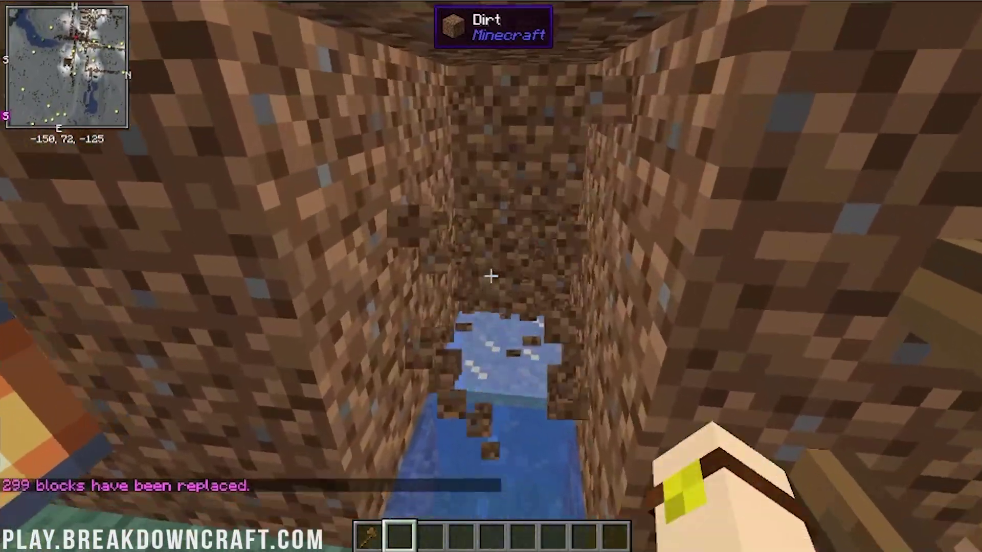
{"action": "key", "text": "w"}
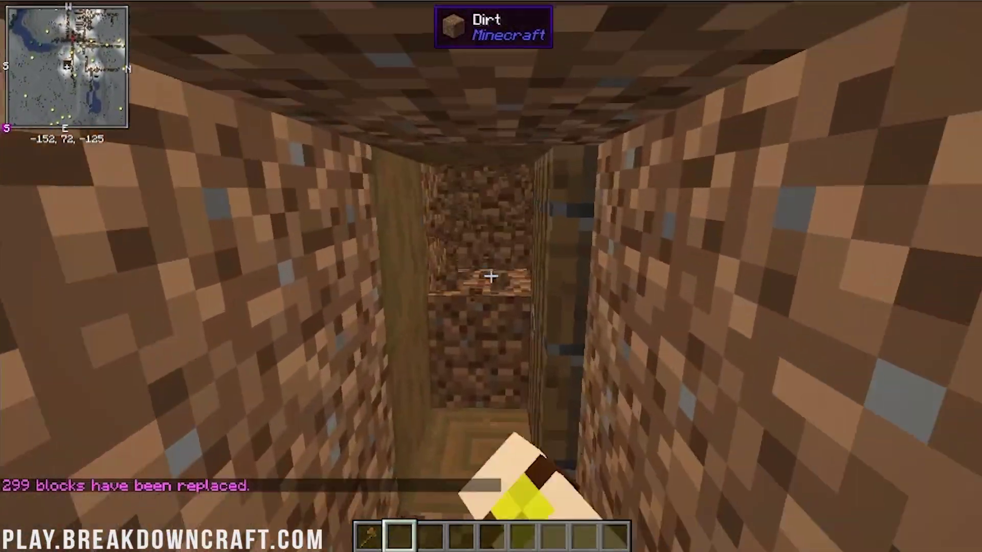
{"action": "key", "text": "w"}
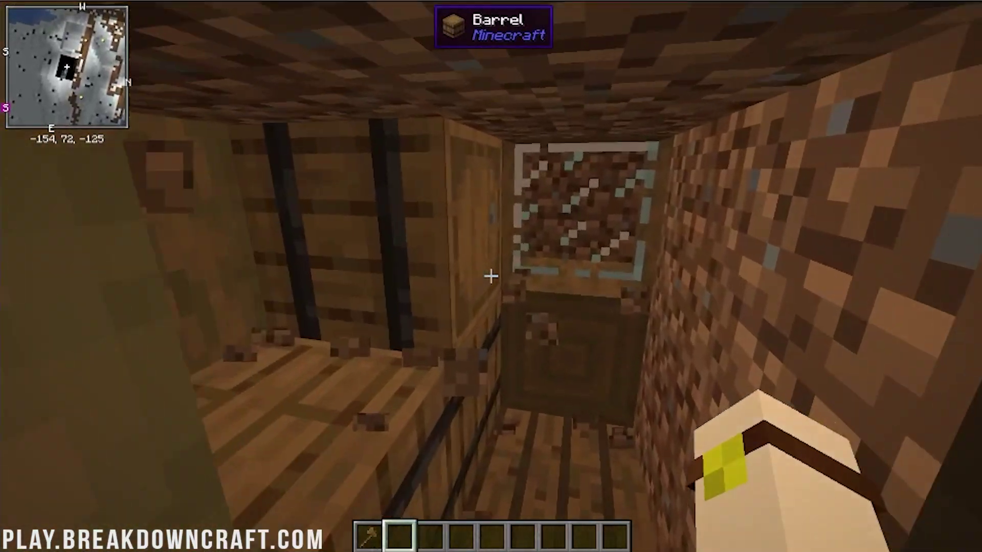
Step: Look inside a barrel in the house, and fly back out through the tunnel to above the entrance
{"action": "right_click", "coordinate": [491, 277]}
{"action": "key", "text": "Escape"}
{"action": "mouse_move", "coordinate": [491, 276]}
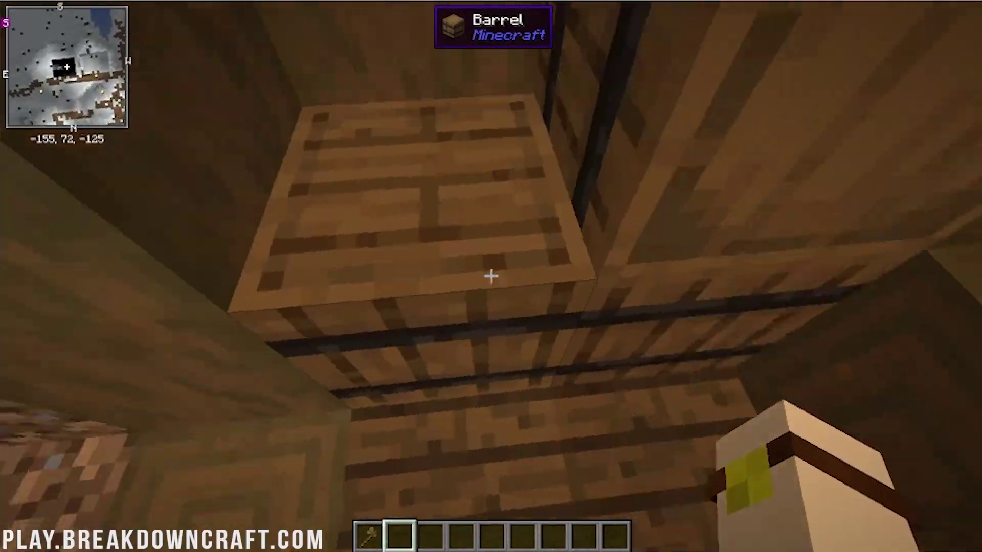
{"action": "key", "text": "w"}
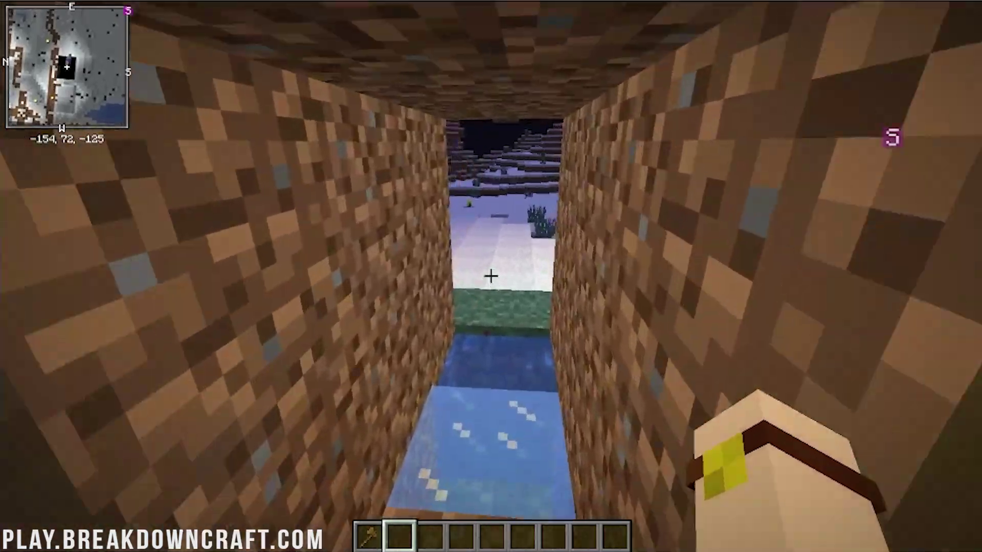
{"action": "key", "text": "space"}
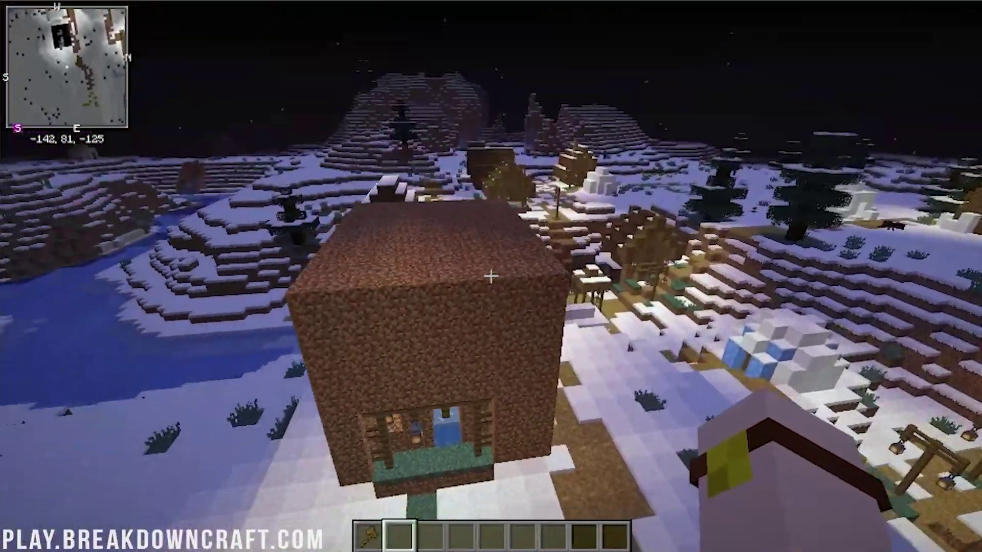
Step: Fly around the snowy village to examine the wooden houses, the snow-block structure and the dirt-filled house from above
{"action": "key", "text": "w"}
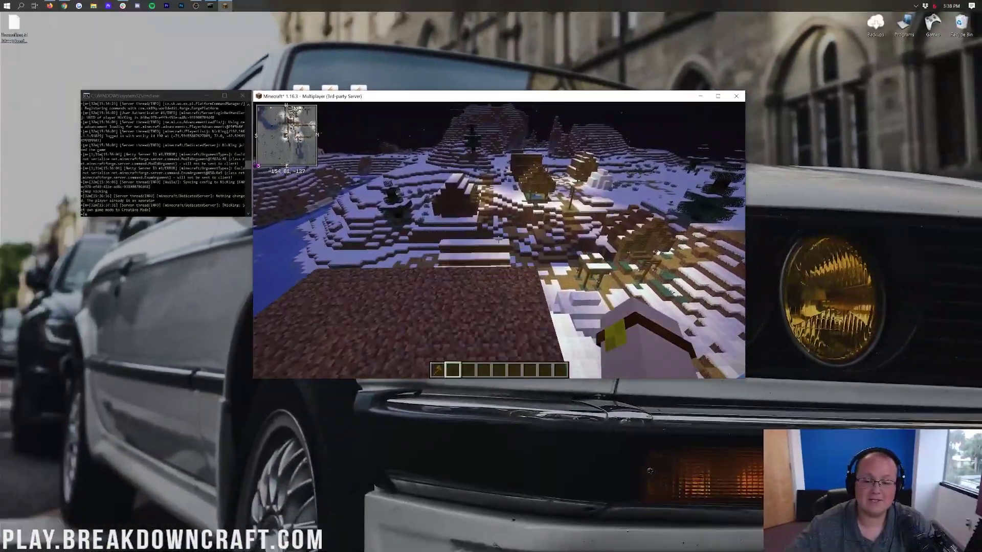
{"action": "key", "text": "w"}
{"action": "key", "text": "shift"}
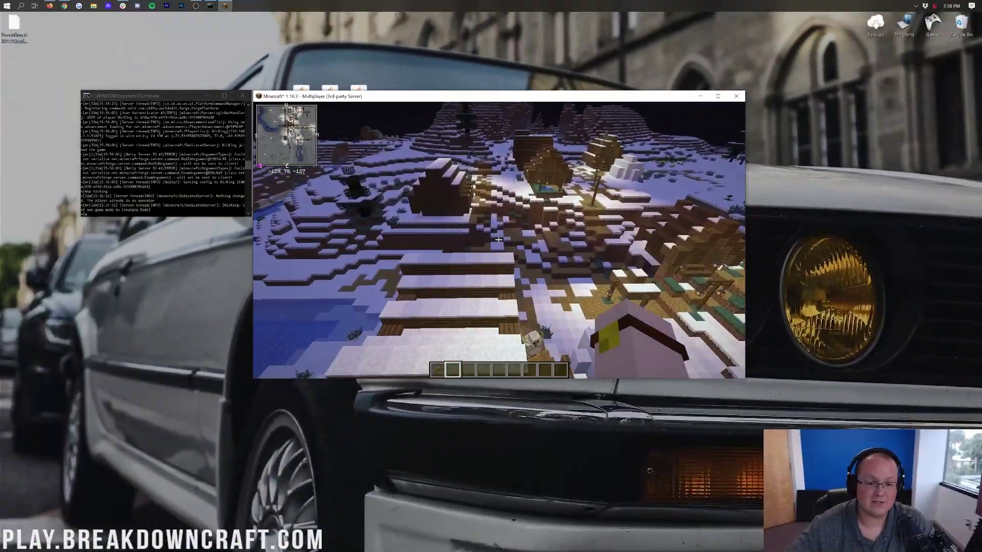
{"action": "key", "text": "w"}
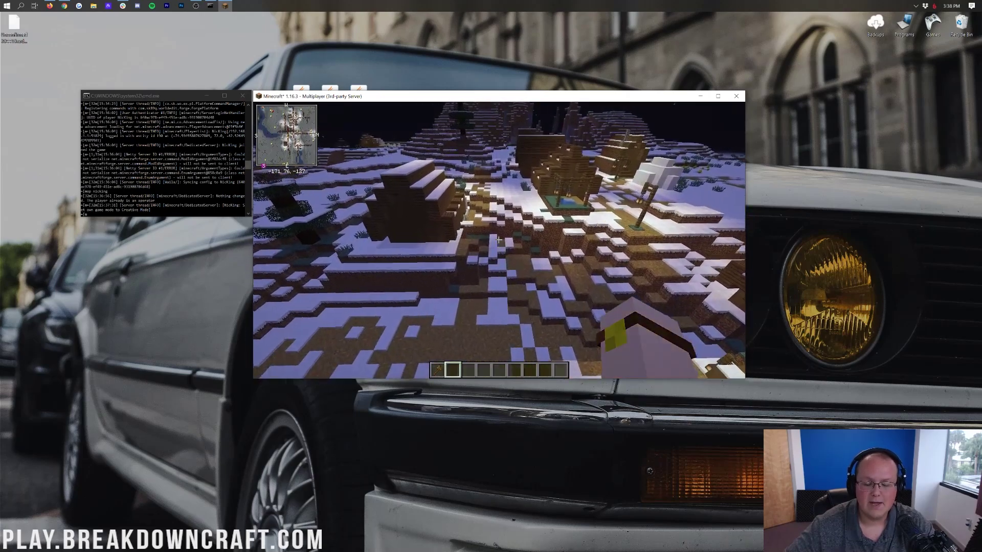
{"action": "key", "text": "w"}
{"action": "key", "text": "shift"}
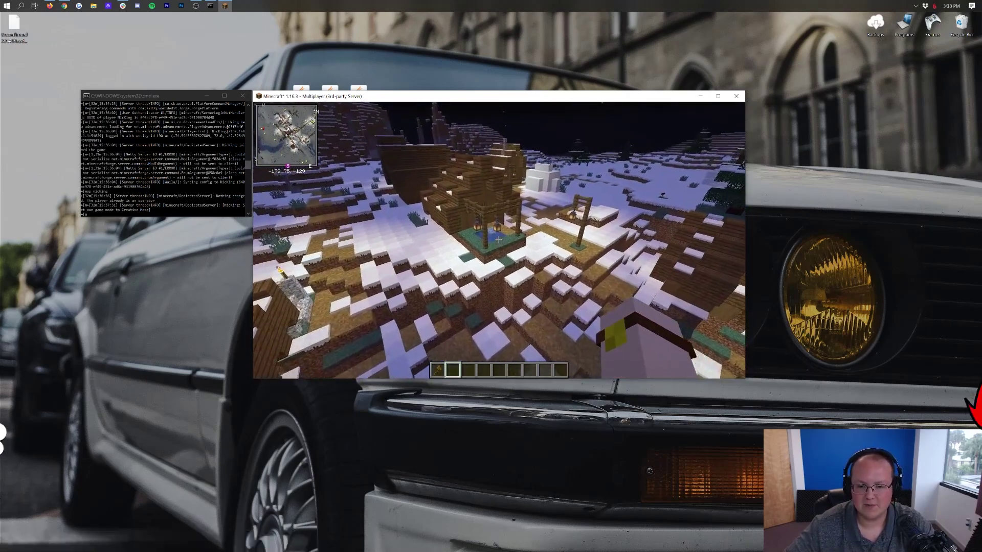
{"action": "key", "text": "w"}
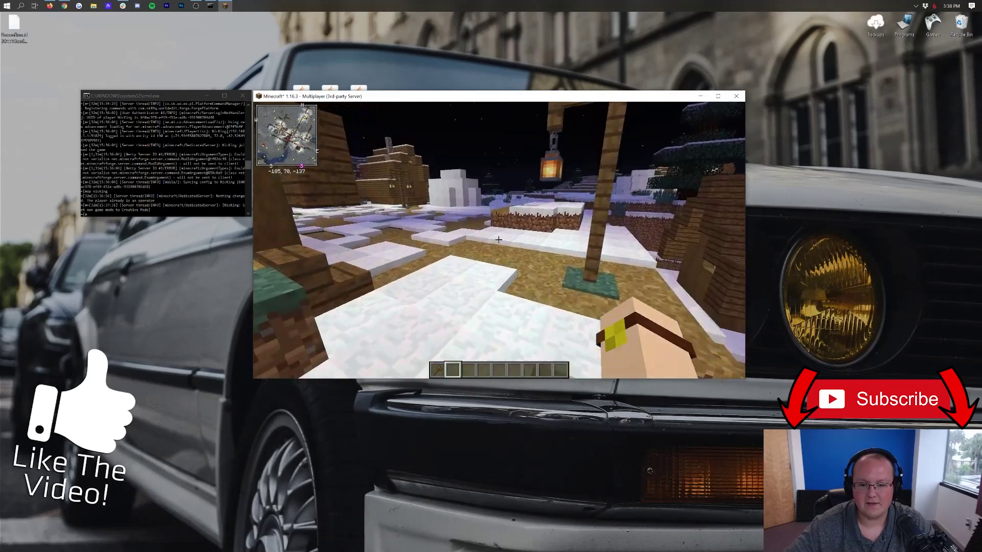
{"action": "key", "text": "w"}
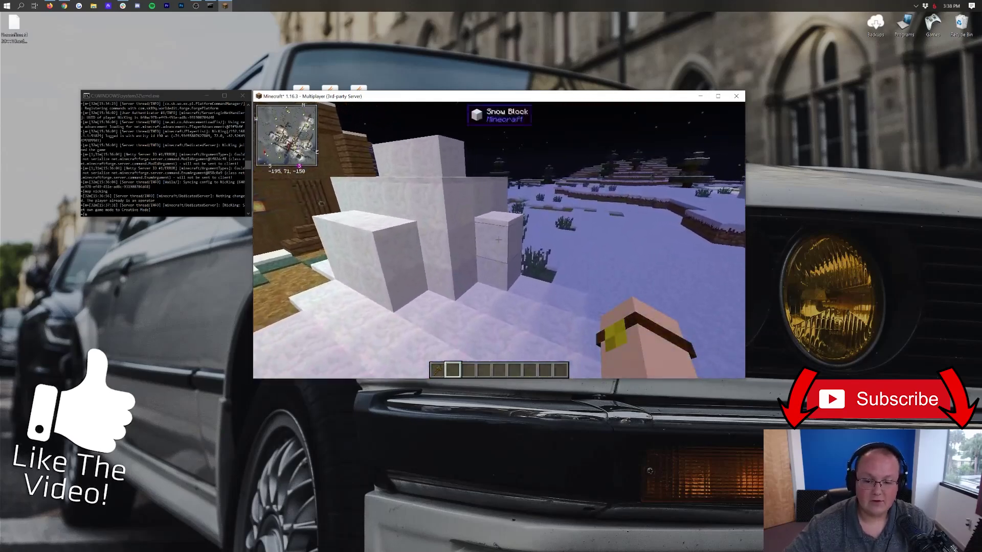
{"action": "key", "text": "w"}
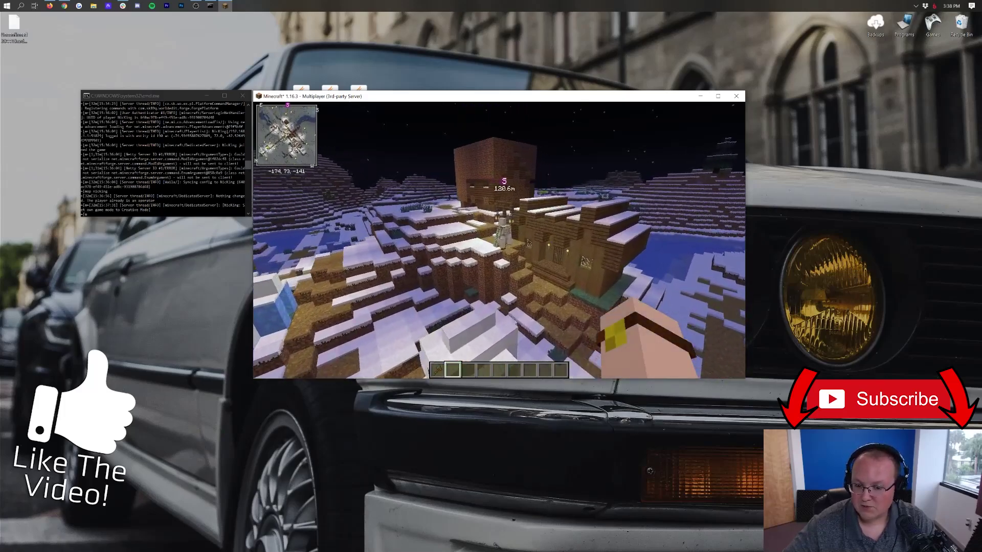
{"action": "key", "text": "w"}
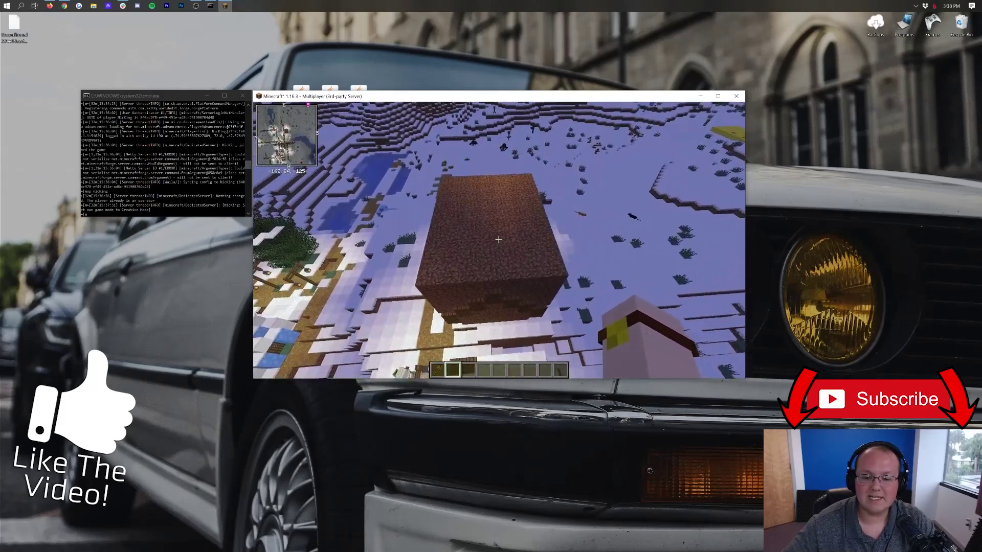
{"action": "key", "text": "w"}
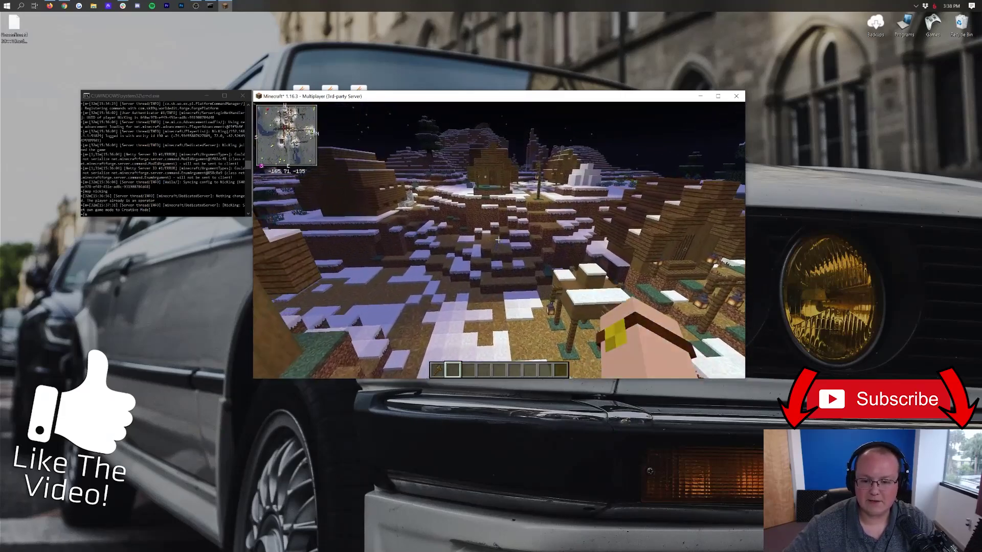
{"action": "key", "text": "w"}
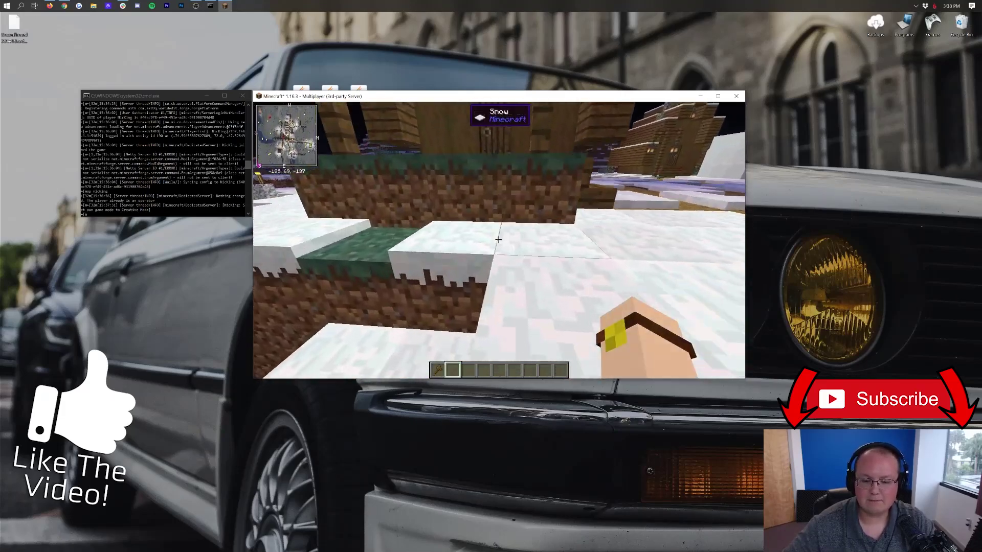
{"action": "key", "text": "w"}
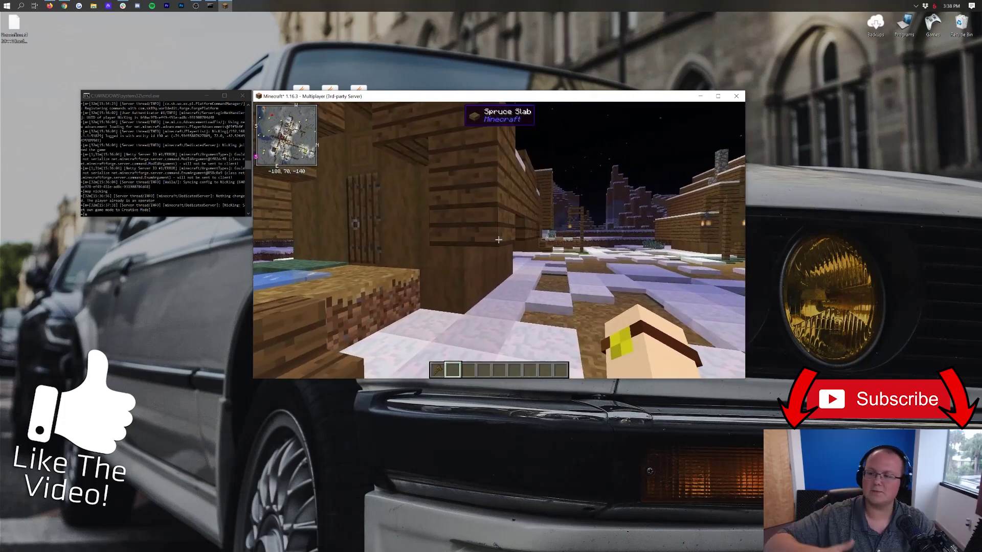